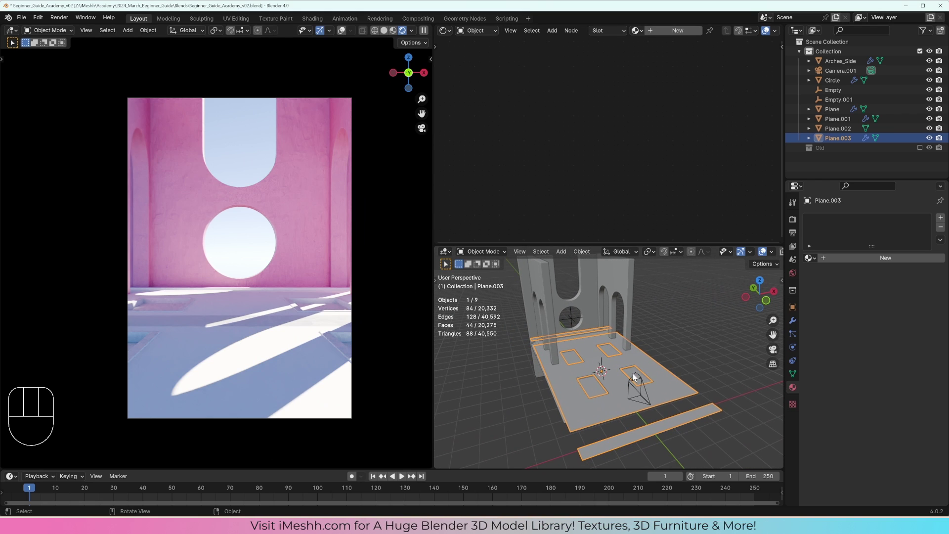
- Rename the Plane.003 object to 'Water' in the Outliner
{"action": "scroll", "coordinate": [632, 356], "scroll_direction": "up", "scroll_amount": 3}
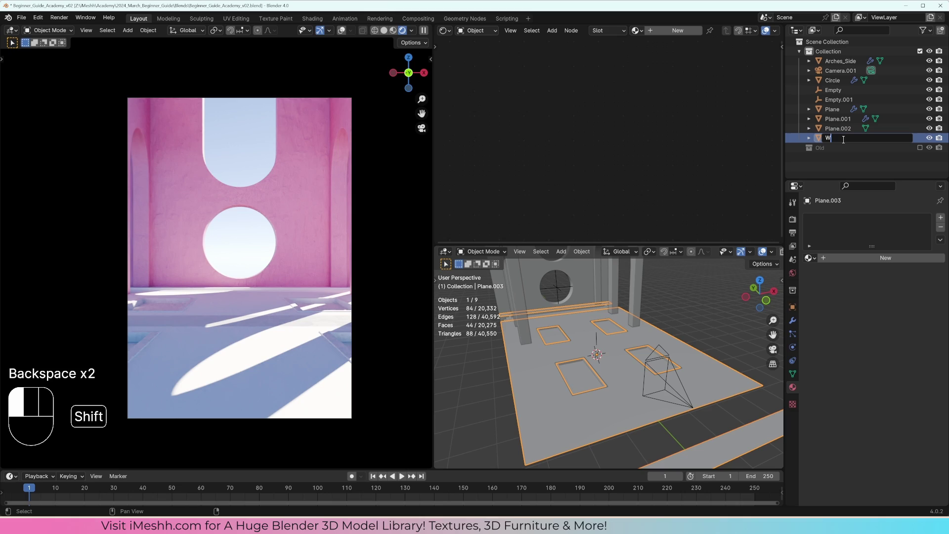
{"action": "type", "text": "r"}
{"action": "key", "text": "Return"}
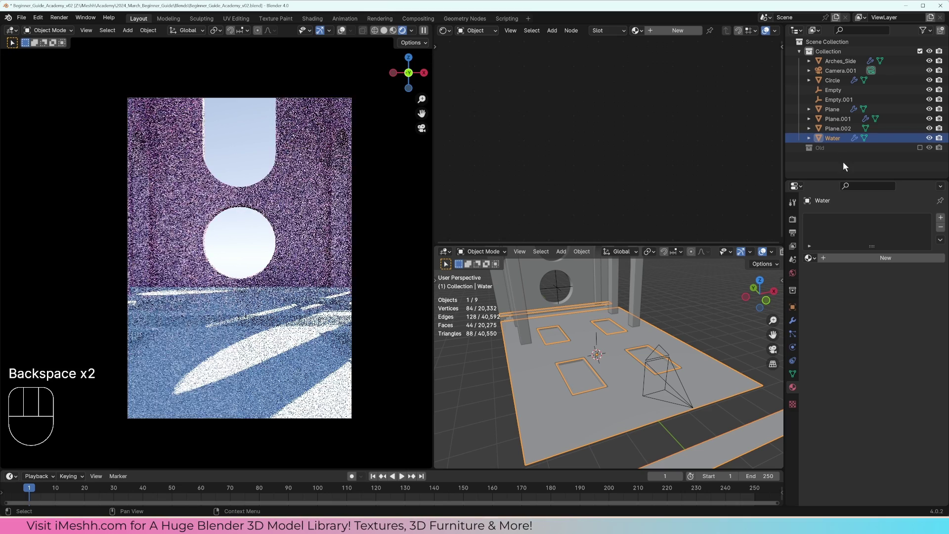
- Add a new material to the Water object and name it 'Water'
{"action": "left_click", "coordinate": [855, 257]}
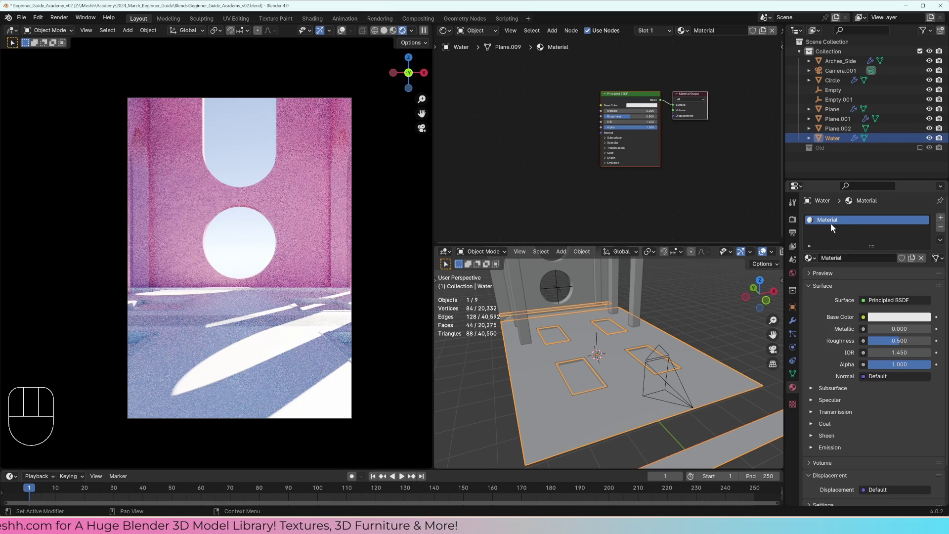
{"action": "left_click", "coordinate": [832, 220]}
{"action": "type", "text": "Water"}
{"action": "key", "text": "Return"}
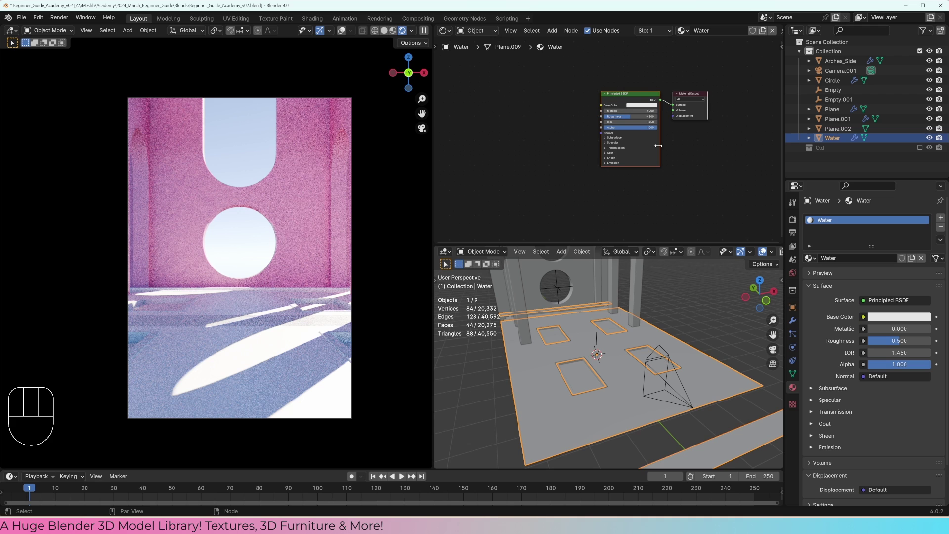
- Rearrange the shader nodes and set the Principled BSDF Metallic to 1.000
{"action": "scroll", "coordinate": [659, 146], "scroll_direction": "up", "scroll_amount": 1}
{"action": "left_click_drag", "start_coordinate": [625, 83], "coordinate": [559, 85]}
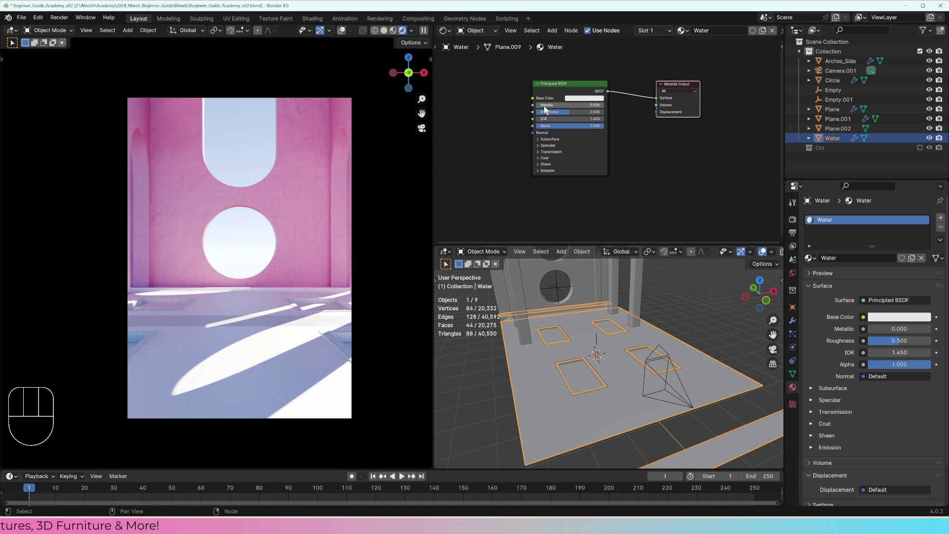
{"action": "mouse_move", "coordinate": [548, 105]}
{"action": "left_mouse_down"}
{"action": "mouse_move", "coordinate": [613, 105]}
{"action": "mouse_move", "coordinate": [562, 113]}
{"action": "left_mouse_up"}
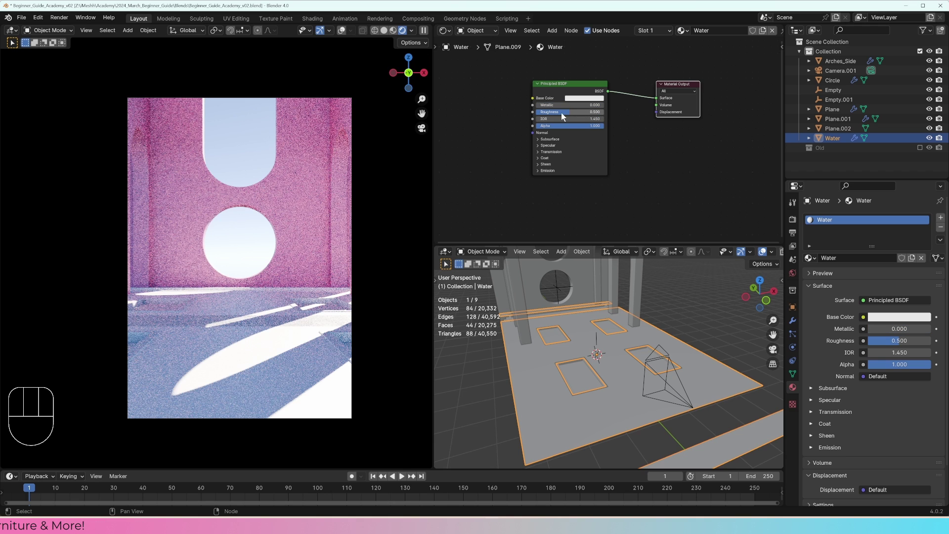
{"action": "left_click", "coordinate": [544, 145]}
{"action": "left_click", "coordinate": [538, 144]}
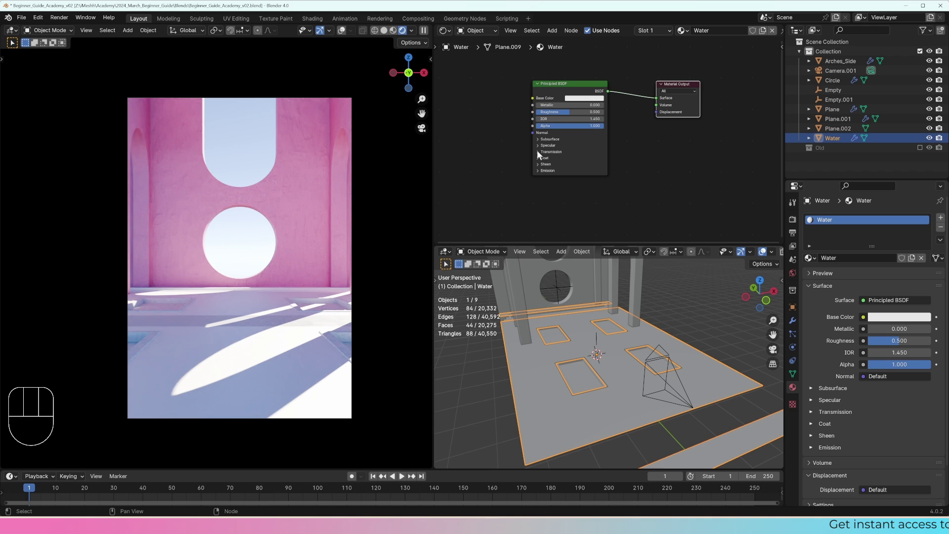
- Set the Principled BSDF Transmission Weight to 1.000 and Roughness to 0
{"action": "left_click", "coordinate": [538, 151]}
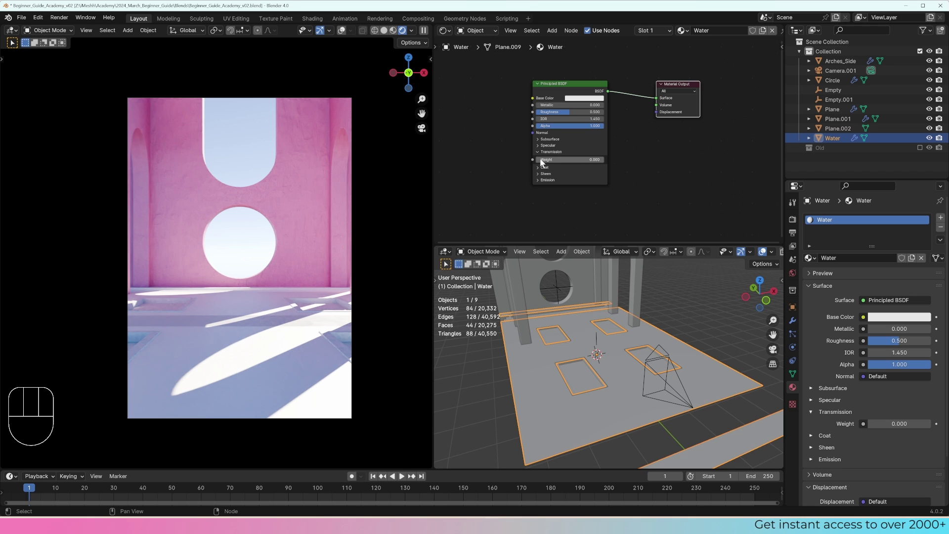
{"action": "left_click_drag", "start_coordinate": [542, 161], "coordinate": [604, 162]}
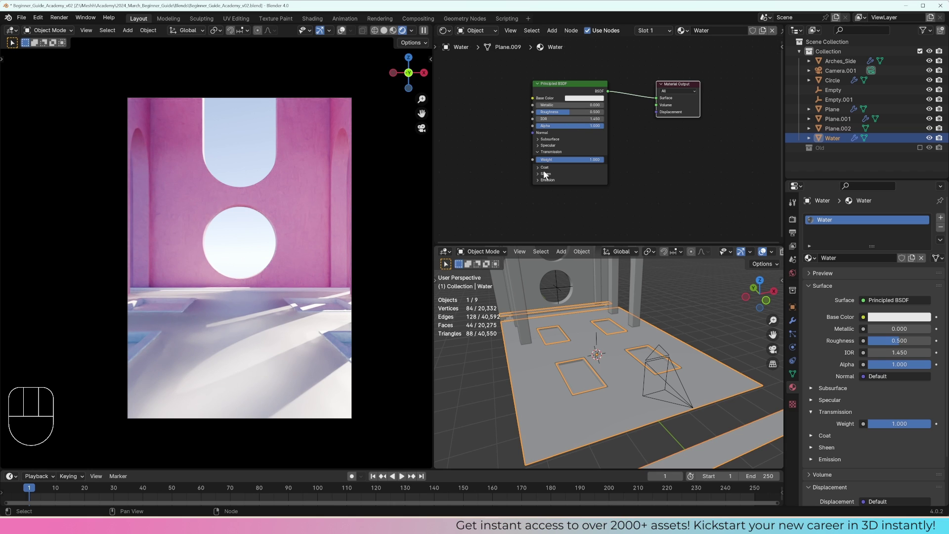
{"action": "mouse_move", "coordinate": [586, 112]}
{"action": "left_mouse_down"}
{"action": "mouse_move", "coordinate": [543, 115]}
{"action": "mouse_move", "coordinate": [568, 111]}
{"action": "left_mouse_up"}
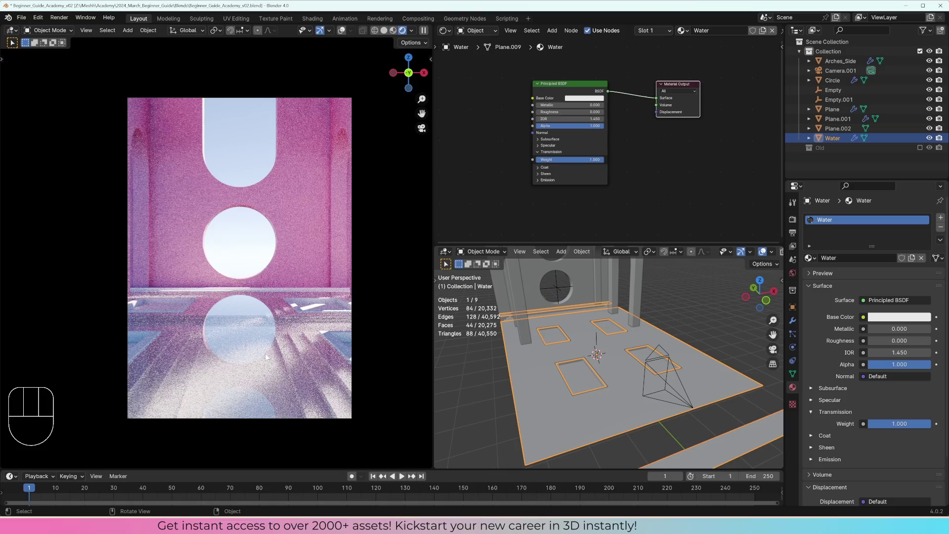
- Restore the selection of Plane, Plane.002 and Water and isolate them in local view
{"action": "key", "text": "ctrl+z"}
{"action": "key", "text": "ctrl+z"}
{"action": "key", "text": "ctrl+z"}
{"action": "key", "text": "ctrl+z"}
{"action": "key", "text": "ctrl+shift+z"}
{"action": "key", "text": "ctrl+shift+z"}
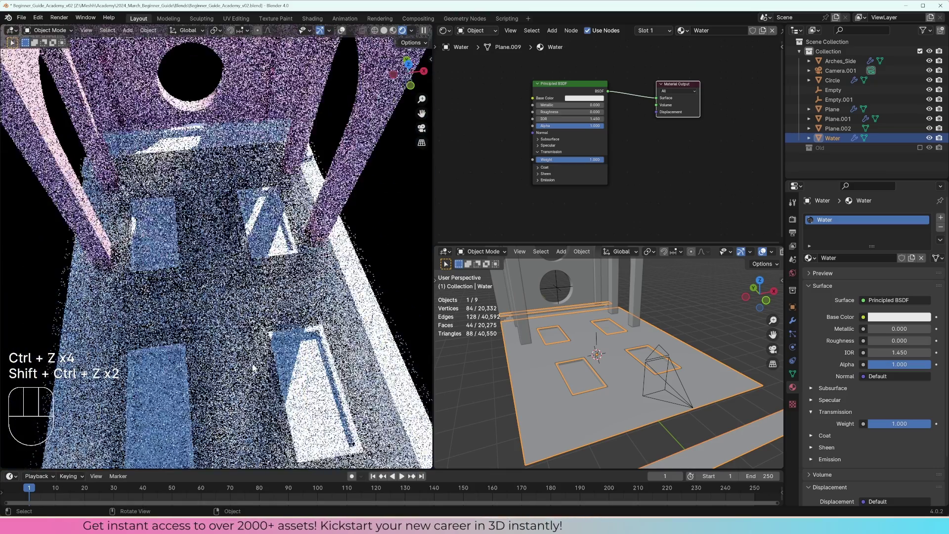
{"action": "key", "text": "KP_Divide"}
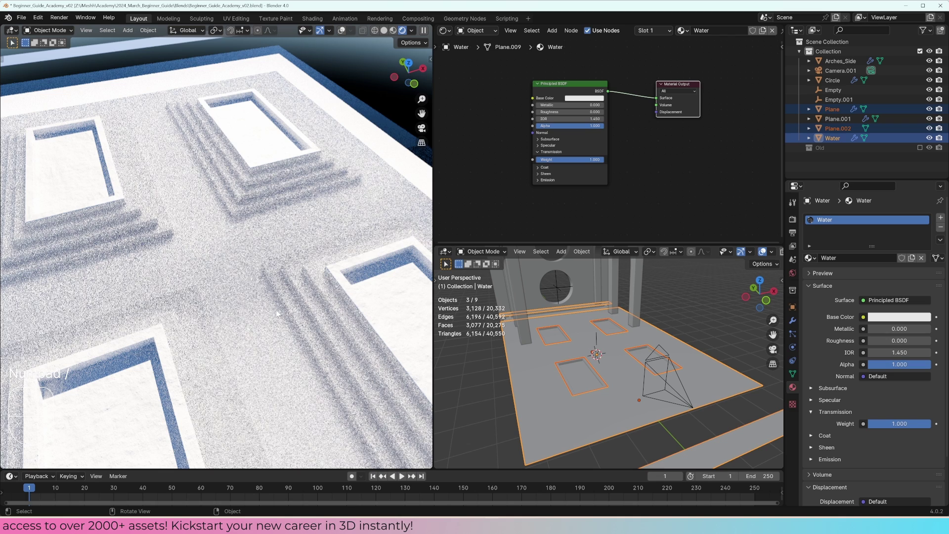
- Draw a preview render region over the pools and shift the Principled BSDF node left
{"action": "key", "text": "ctrl+b"}
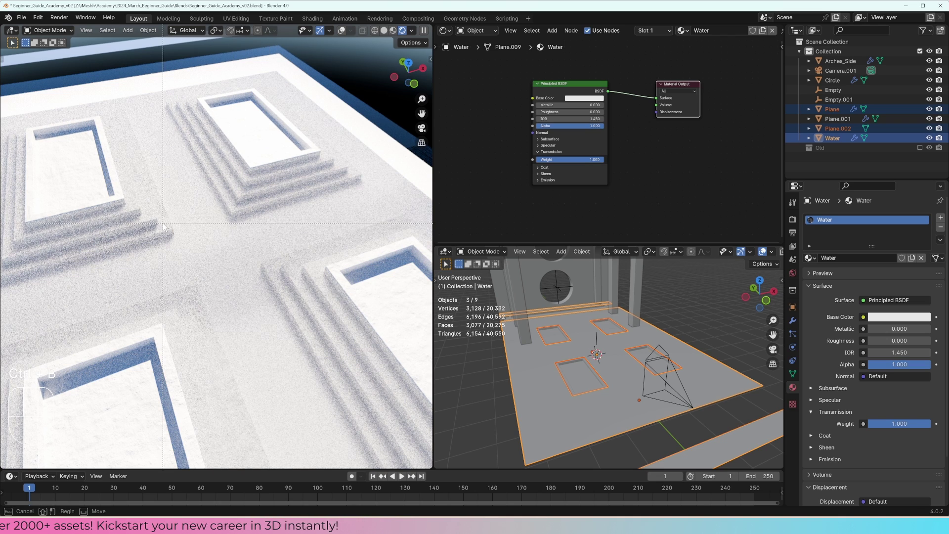
{"action": "left_click_drag", "start_coordinate": [92, 160], "coordinate": [146, 204]}
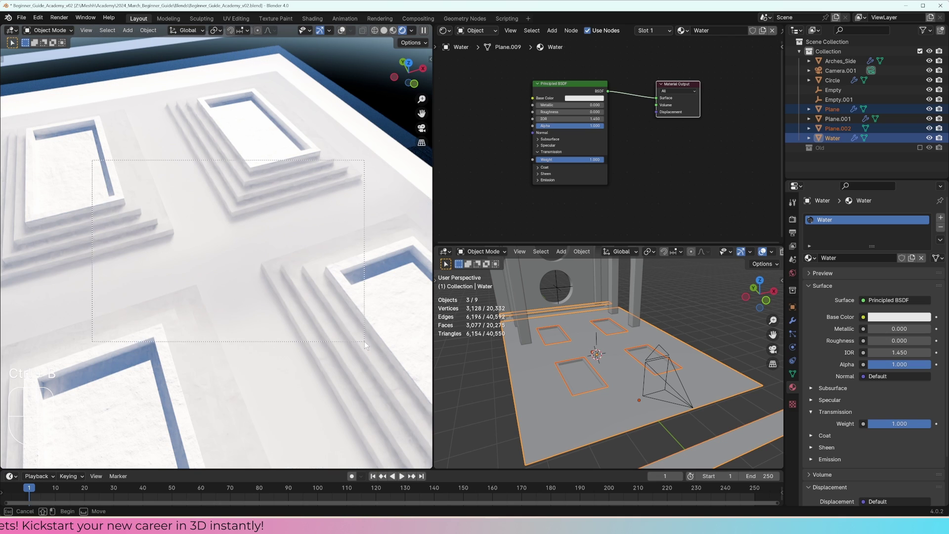
{"action": "left_click_drag", "start_coordinate": [364, 341], "coordinate": [373, 352]}
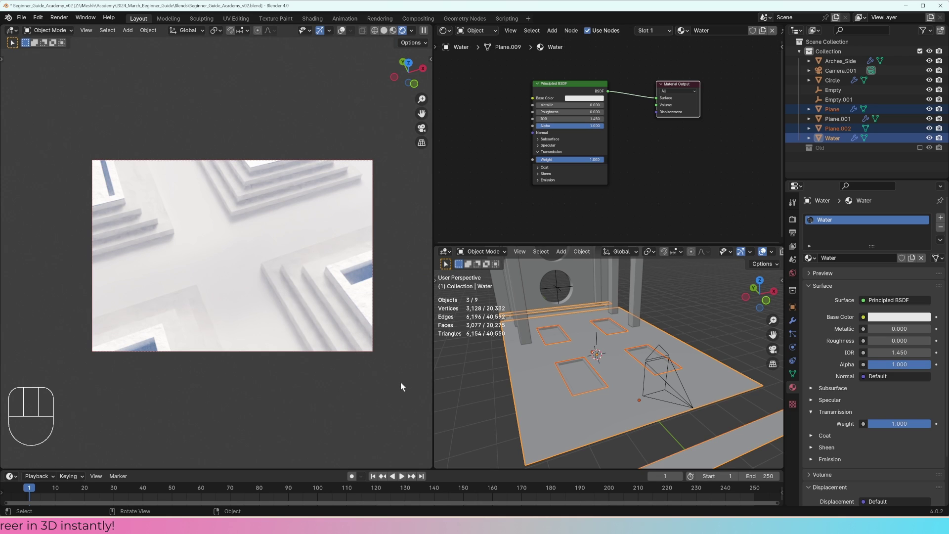
{"action": "left_click_drag", "start_coordinate": [572, 83], "coordinate": [520, 88]}
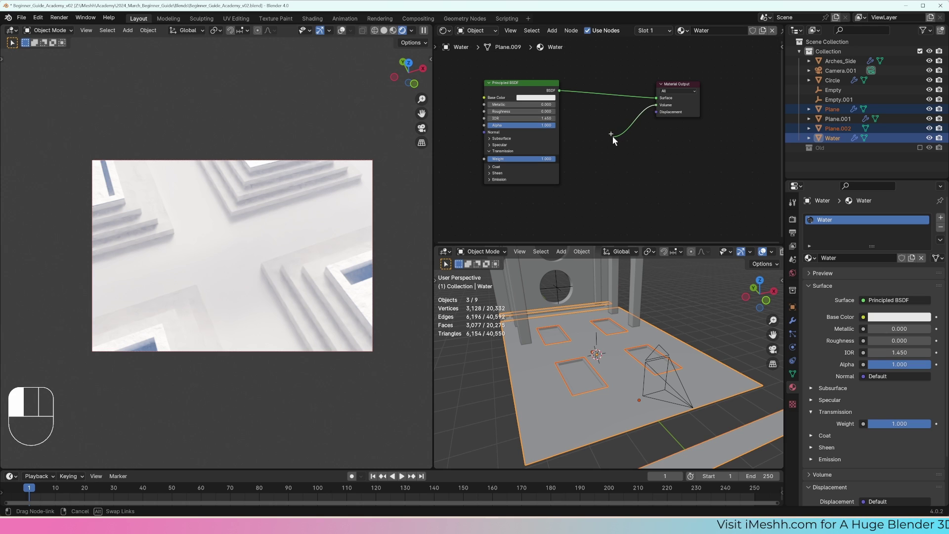
{"action": "left_click_drag", "start_coordinate": [624, 139], "coordinate": [624, 138]}
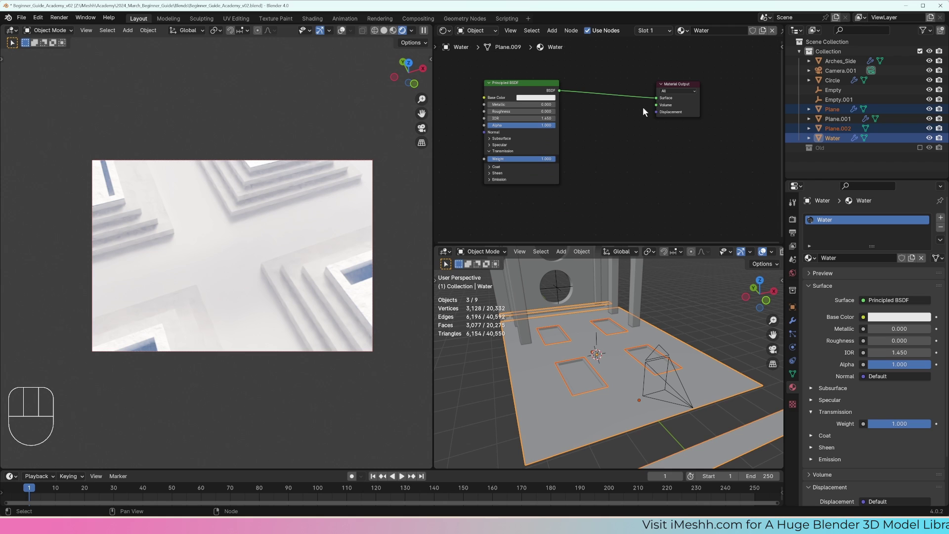
{"action": "left_click_drag", "start_coordinate": [658, 105], "coordinate": [615, 139]}
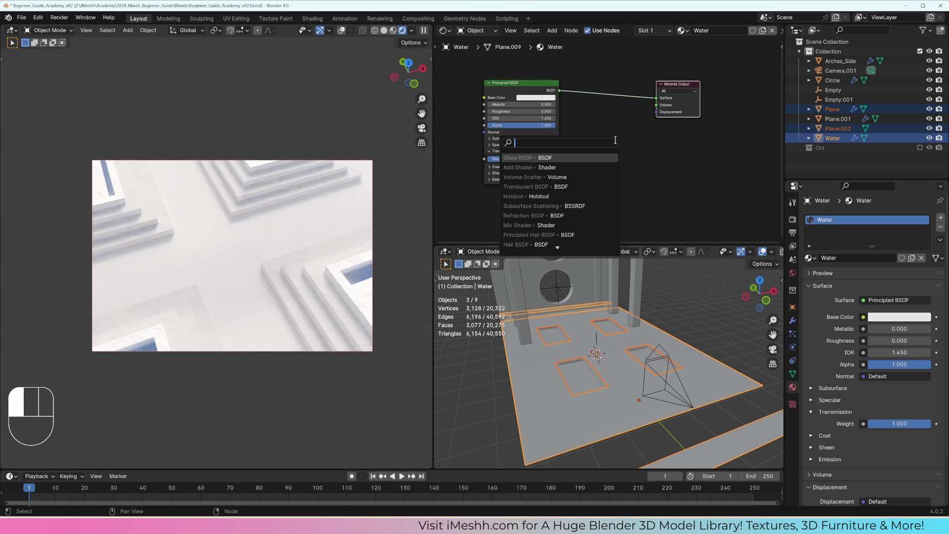
{"action": "left_click", "coordinate": [645, 336]}
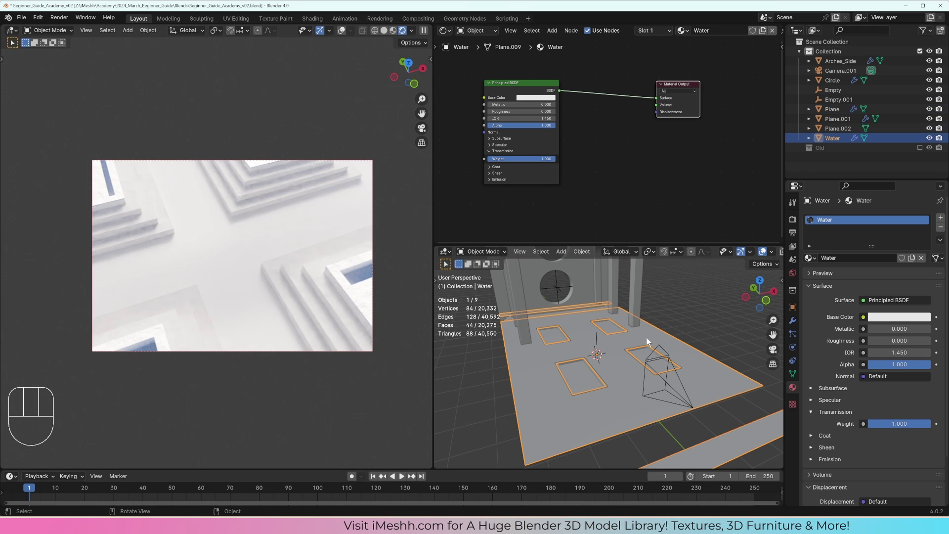
{"action": "middle_click_drag", "start_coordinate": [646, 331], "coordinate": [650, 322]}
{"action": "key", "text": "Tab"}
{"action": "key", "text": "a"}
{"action": "key", "text": "e"}
{"action": "key", "text": "z"}
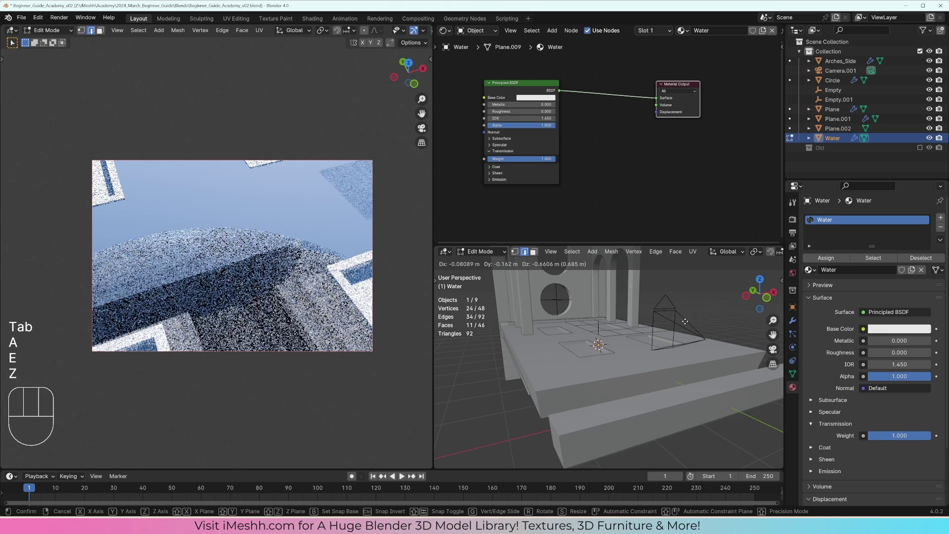
{"action": "key", "text": "ctrl+z"}
{"action": "key", "text": "ctrl+z"}
{"action": "key", "text": "Tab"}
{"action": "middle_click_drag", "start_coordinate": [685, 332], "coordinate": [580, 306]}
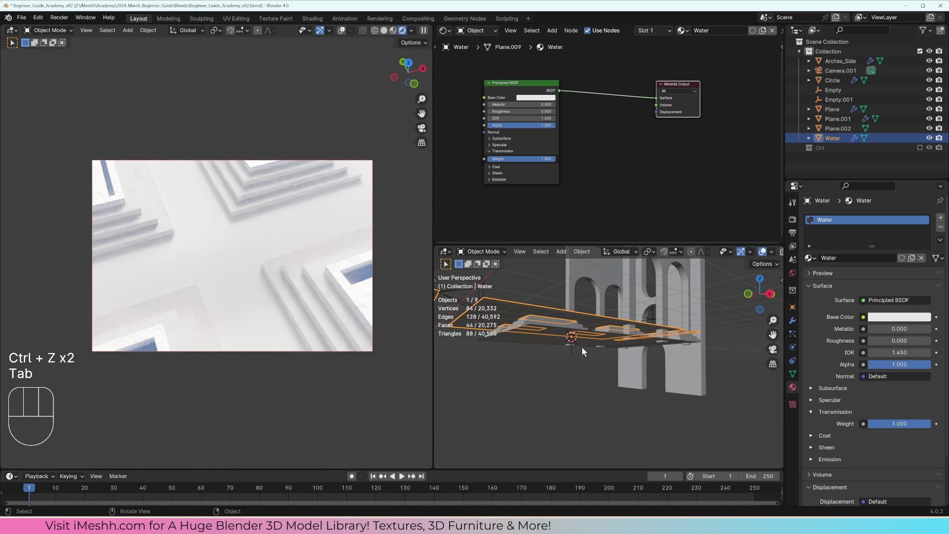
{"action": "middle_click_drag", "start_coordinate": [583, 347], "coordinate": [580, 342]}
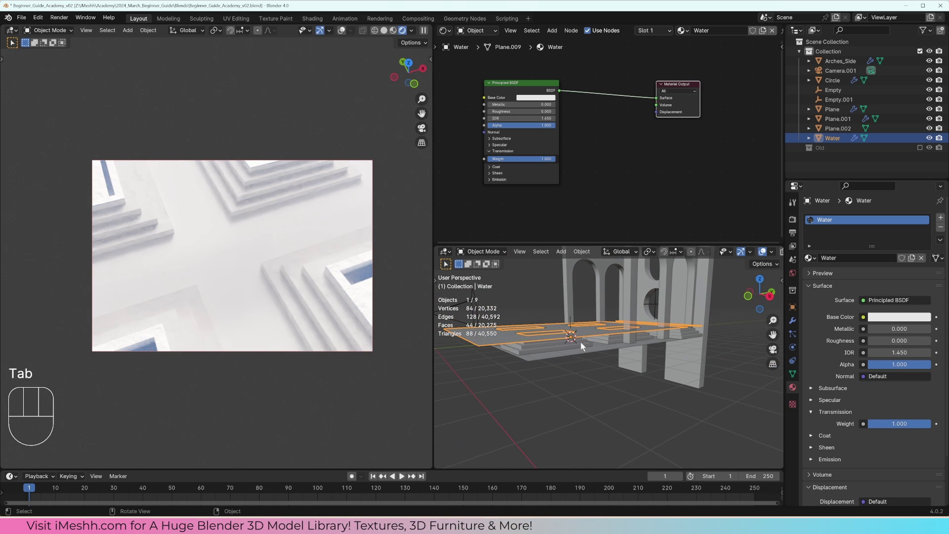
- Add a Principled Volume node and connect it to the Material Output's Volume input
{"action": "left_click", "coordinate": [658, 109]}
{"action": "left_click_drag", "start_coordinate": [658, 109], "coordinate": [615, 138]}
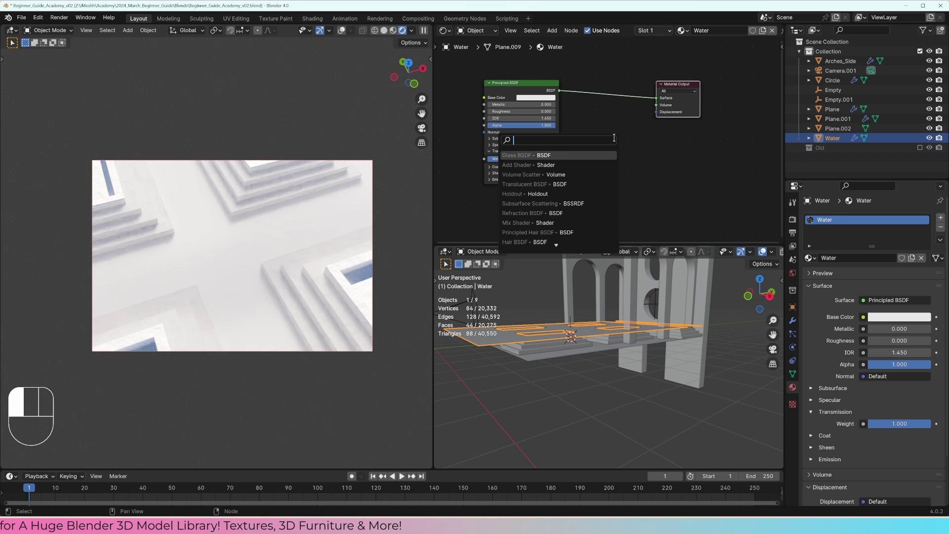
{"action": "type", "text": "princ"}
{"action": "key", "text": "Down"}
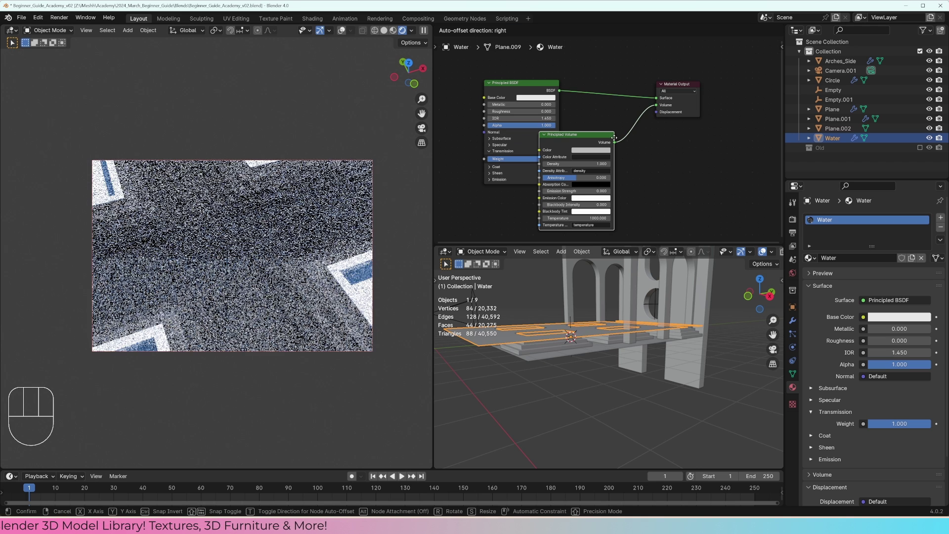
{"action": "key", "text": "Return"}
{"action": "left_click", "coordinate": [637, 141]}
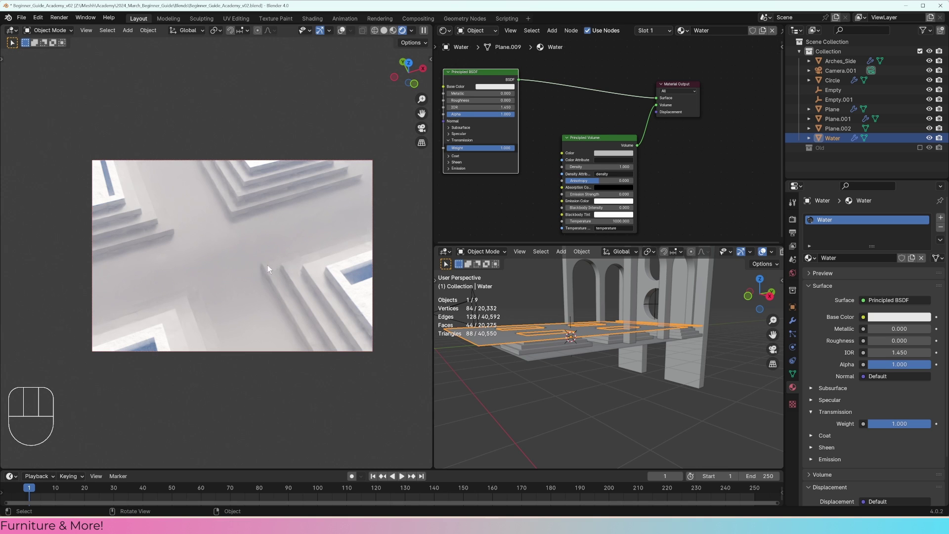
{"action": "left_click_drag", "start_coordinate": [657, 105], "coordinate": [618, 129]}
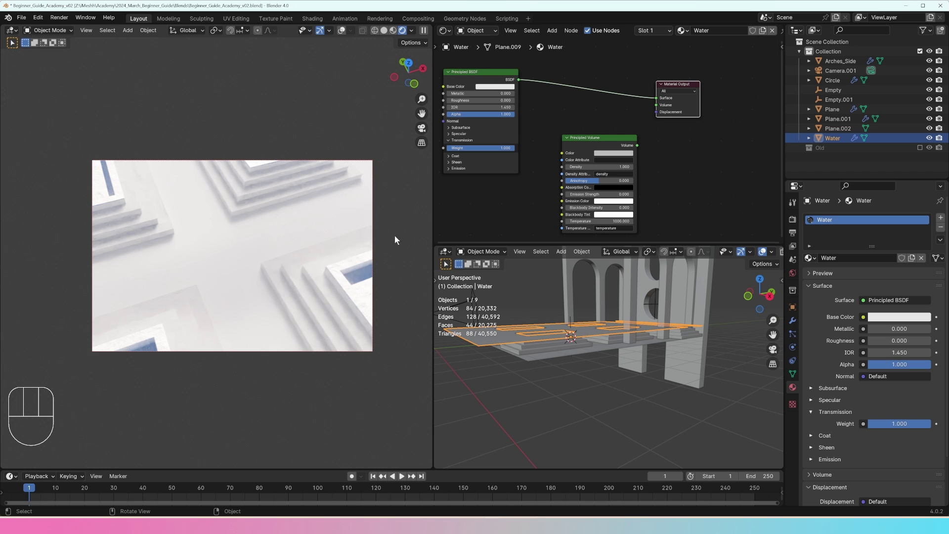
{"action": "left_click_drag", "start_coordinate": [657, 106], "coordinate": [657, 105]}
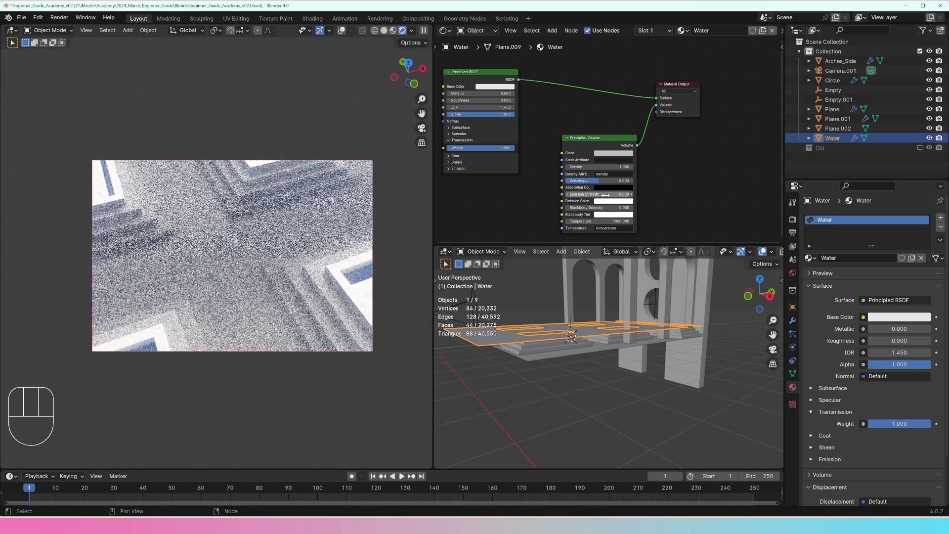
- Set the Principled Volume's Anisotropy to 1.0 and Density to 2.000
{"action": "left_click_drag", "start_coordinate": [593, 183], "coordinate": [634, 180]}
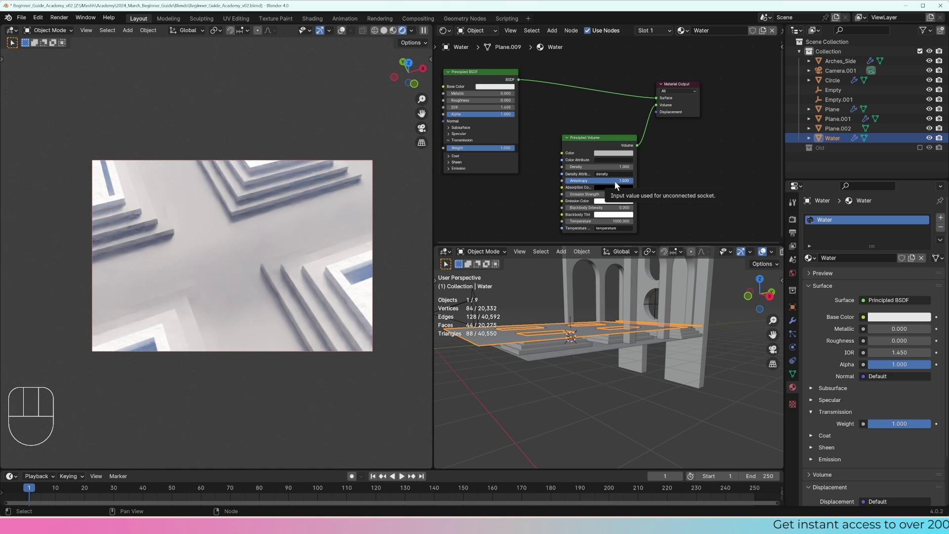
{"action": "left_click", "coordinate": [616, 180]}
{"action": "key", "text": "Return"}
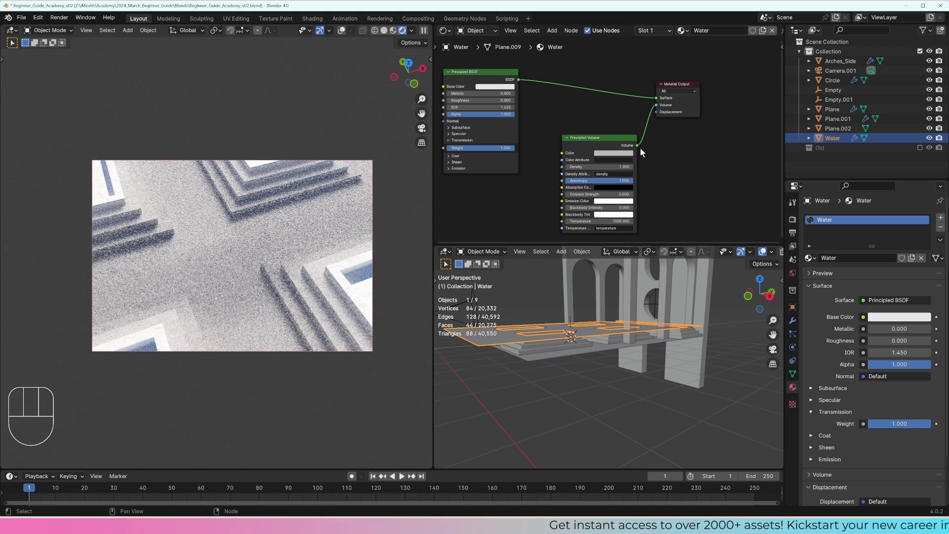
{"action": "left_click_drag", "start_coordinate": [613, 166], "coordinate": [686, 164]}
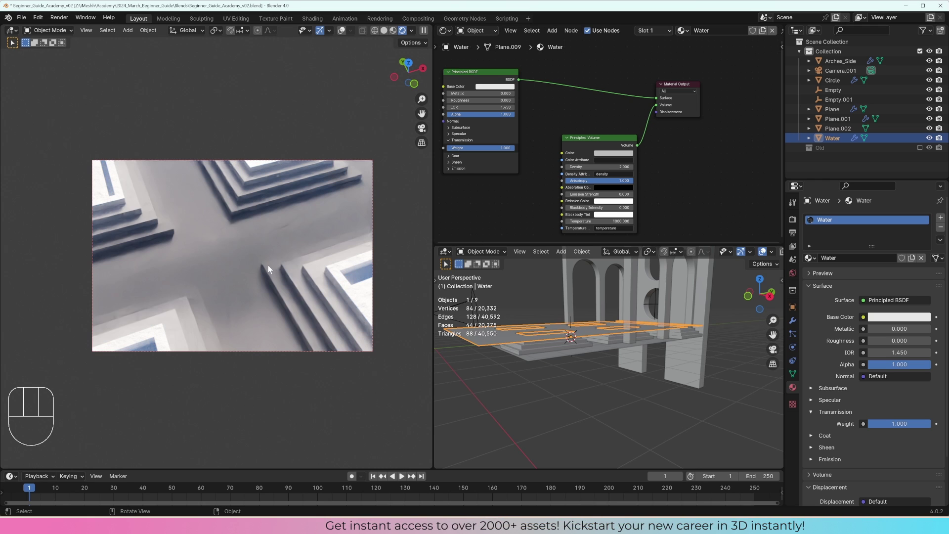
- Pick a light cyan-blue for the Principled Volume Color on the HSV wheel
{"action": "left_click", "coordinate": [621, 154]}
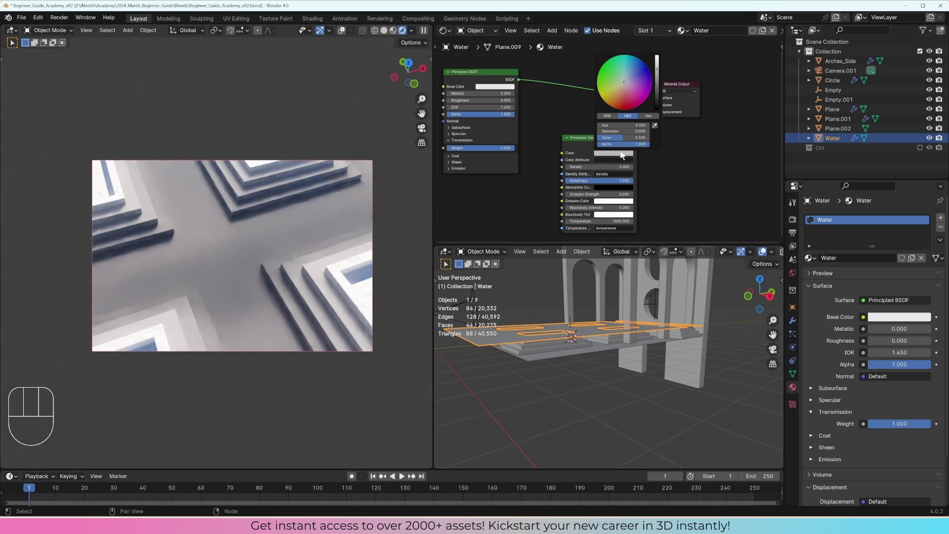
{"action": "left_click", "coordinate": [630, 71]}
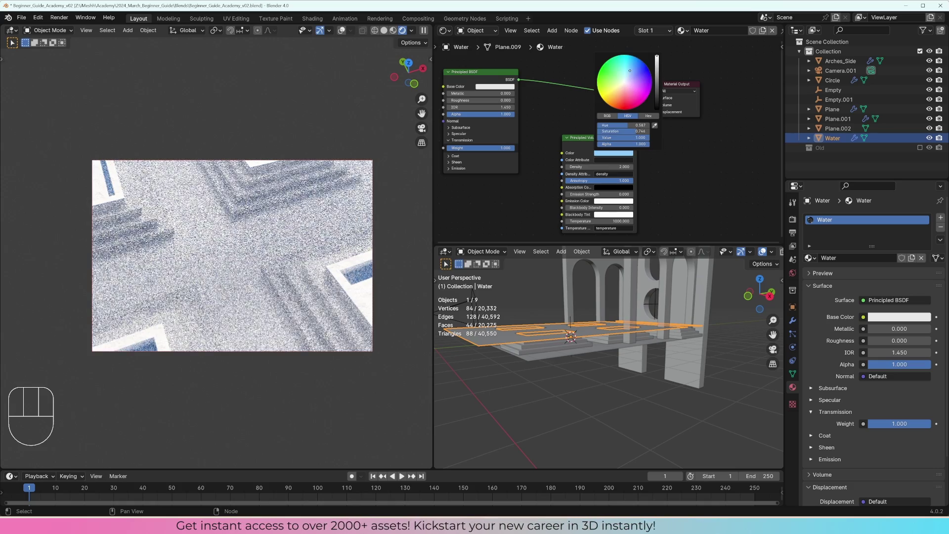
{"action": "left_click", "coordinate": [626, 71]}
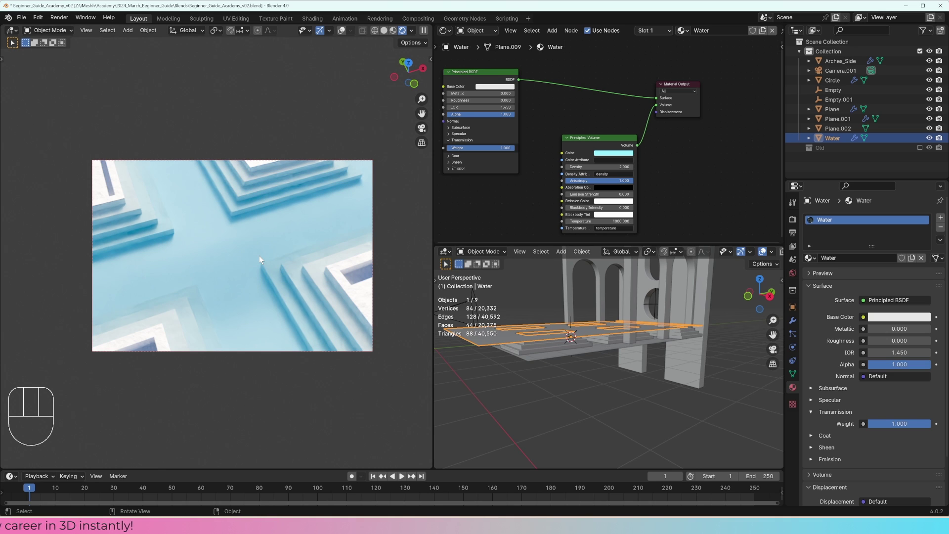
{"action": "key", "text": "z"}
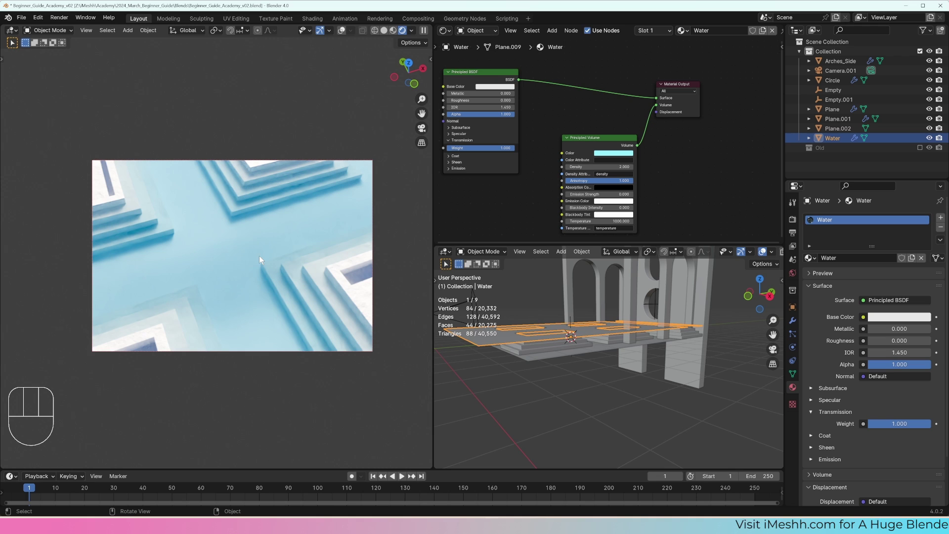
- Move the Principled BSDF node aside and set its Base Color to white at Value 1.000
{"action": "left_click_drag", "start_coordinate": [582, 137], "coordinate": [577, 138]}
{"action": "left_click_drag", "start_coordinate": [490, 72], "coordinate": [510, 65]}
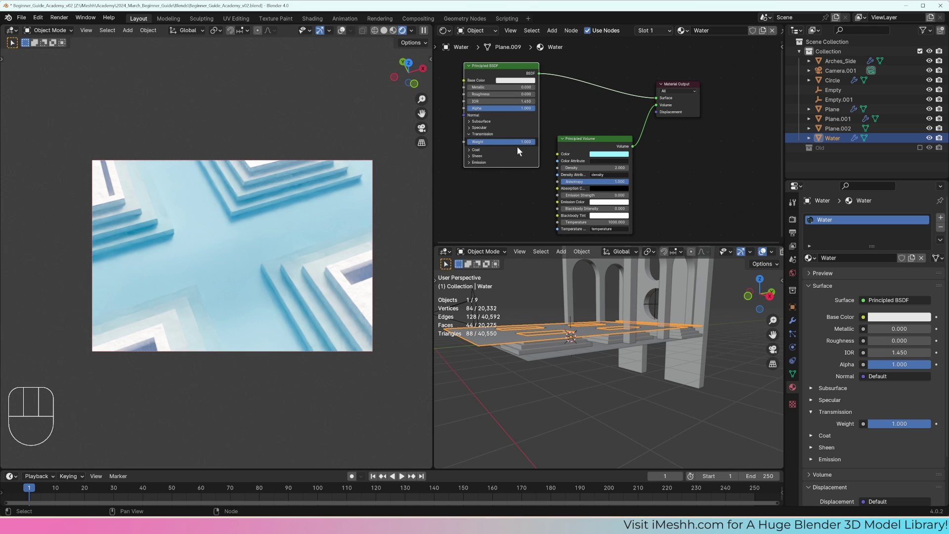
{"action": "left_click", "coordinate": [518, 80]}
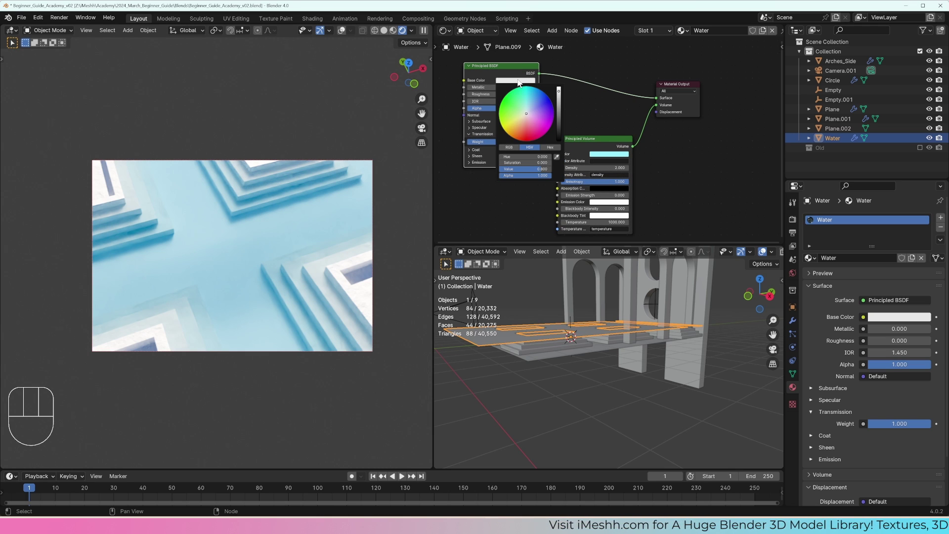
{"action": "left_click", "coordinate": [559, 89]}
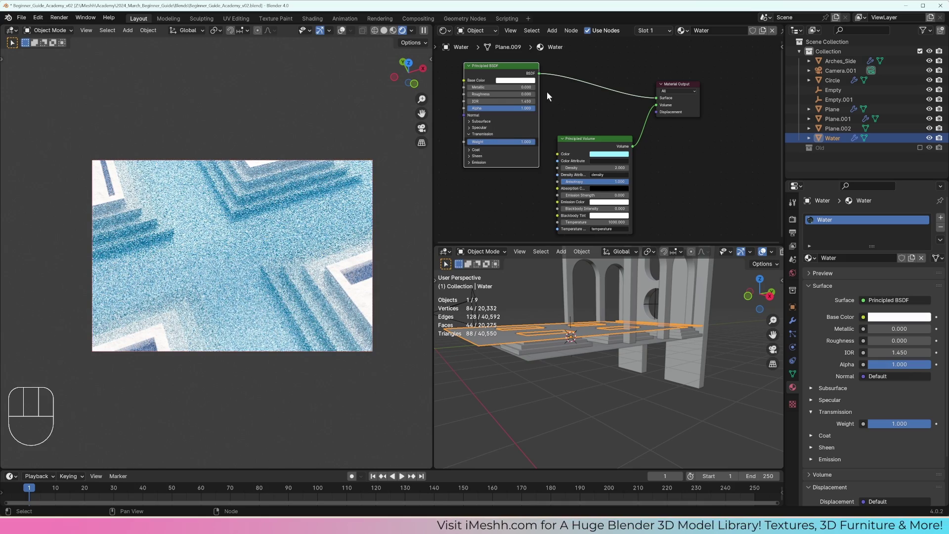
{"action": "left_click", "coordinate": [531, 81]}
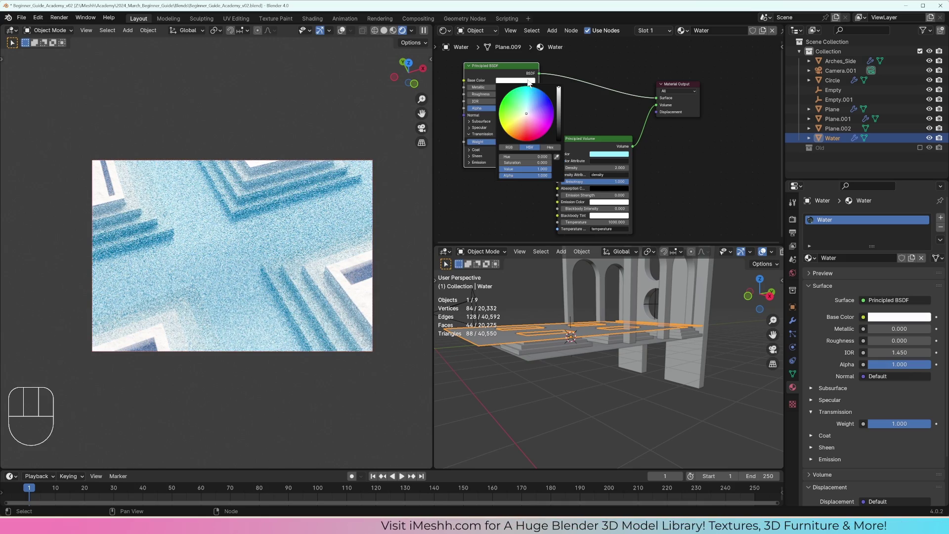
{"action": "left_click", "coordinate": [560, 87]}
{"action": "mouse_move", "coordinate": [559, 88]}
{"action": "left_mouse_down"}
{"action": "mouse_move", "coordinate": [559, 125]}
{"action": "mouse_move", "coordinate": [562, 83]}
{"action": "left_mouse_up"}
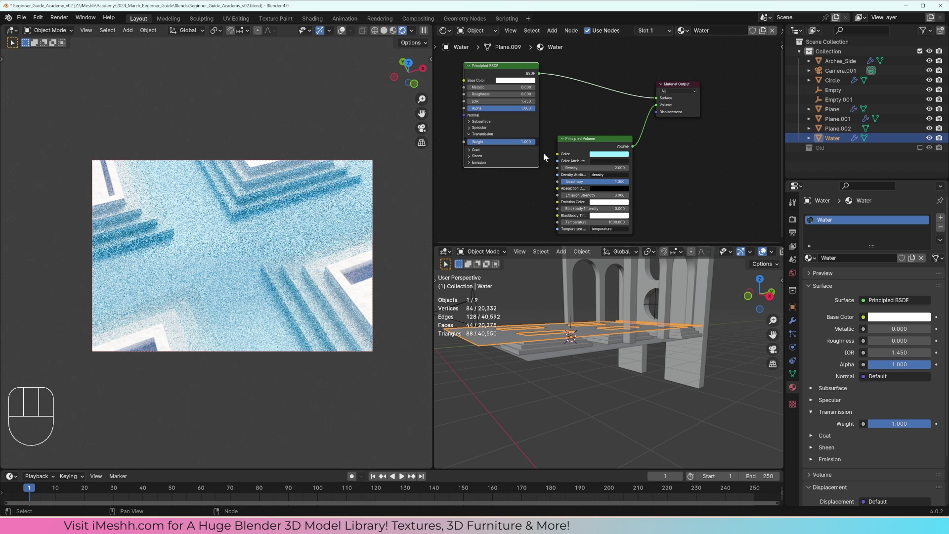
- Leave local view, show the camera shot in Rendered shading, and set the lower viewport to top view
{"action": "key", "text": "KP_0"}
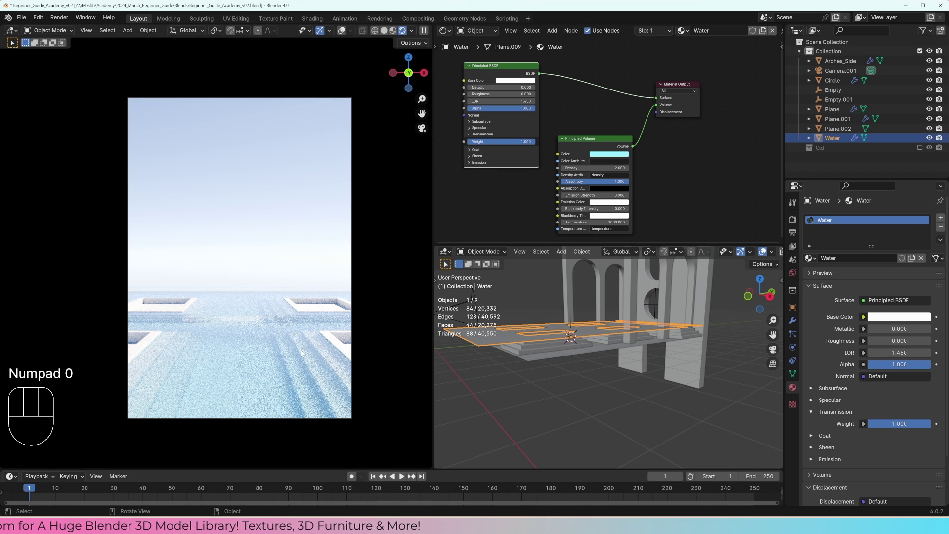
{"action": "key", "text": "z"}
{"action": "left_click", "coordinate": [272, 345]}
{"action": "key", "text": "KP_Divide"}
{"action": "key", "text": "KP_0"}
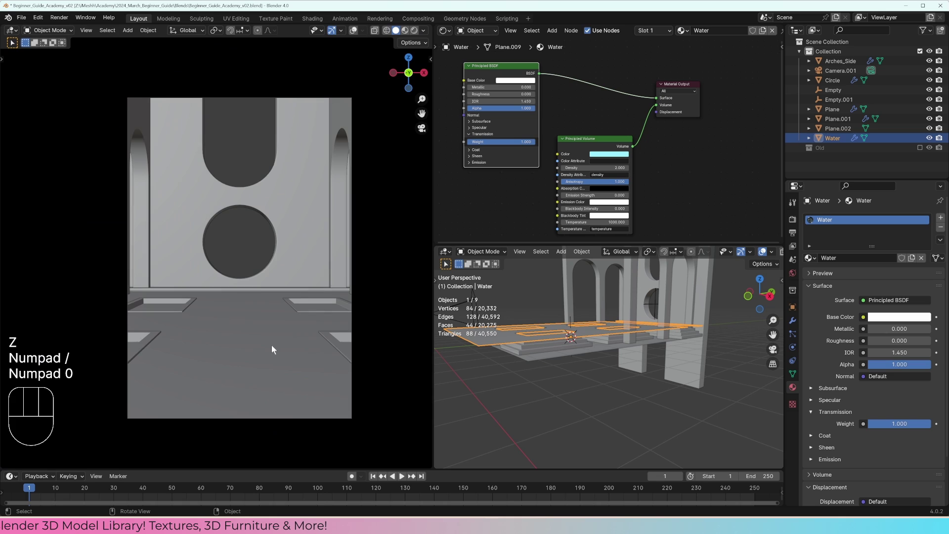
{"action": "key", "text": "z"}
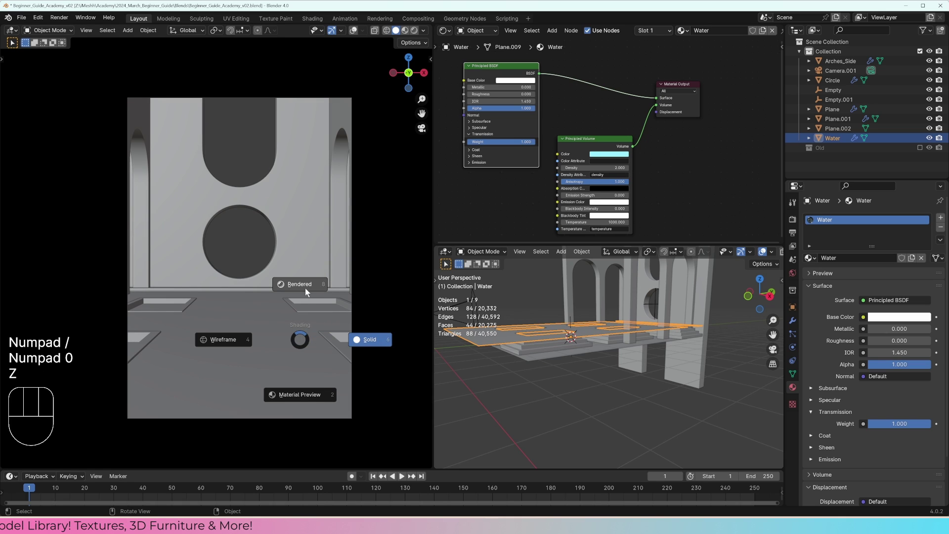
{"action": "left_click", "coordinate": [305, 286]}
{"action": "key", "text": "KP_7"}
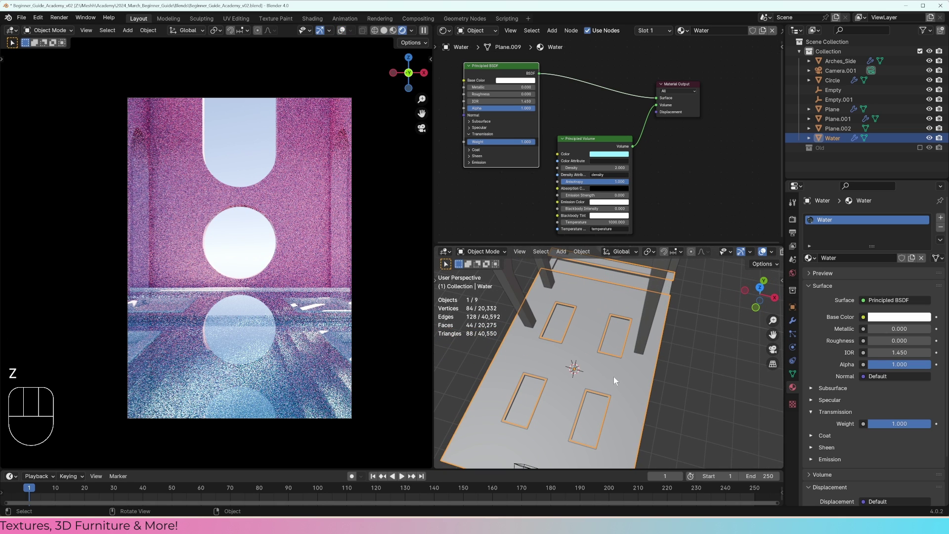
- Select the floor Plane objects, enter Edit Mode and switch the top view to wireframe
{"action": "left_click", "coordinate": [613, 370]}
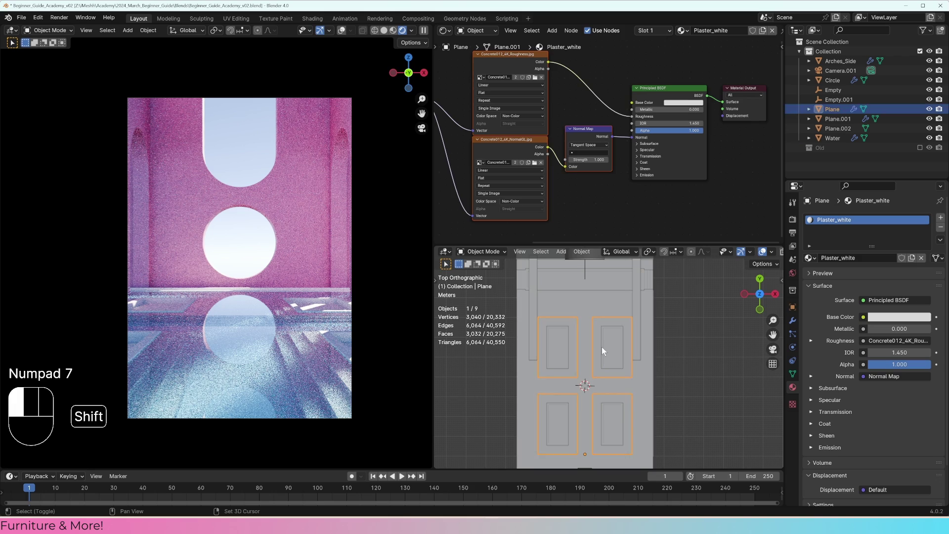
{"action": "left_click", "coordinate": [602, 346], "text": "shift"}
{"action": "left_click", "coordinate": [605, 347], "text": "shift"}
{"action": "scroll", "coordinate": [606, 346], "scroll_direction": "down", "scroll_amount": 1}
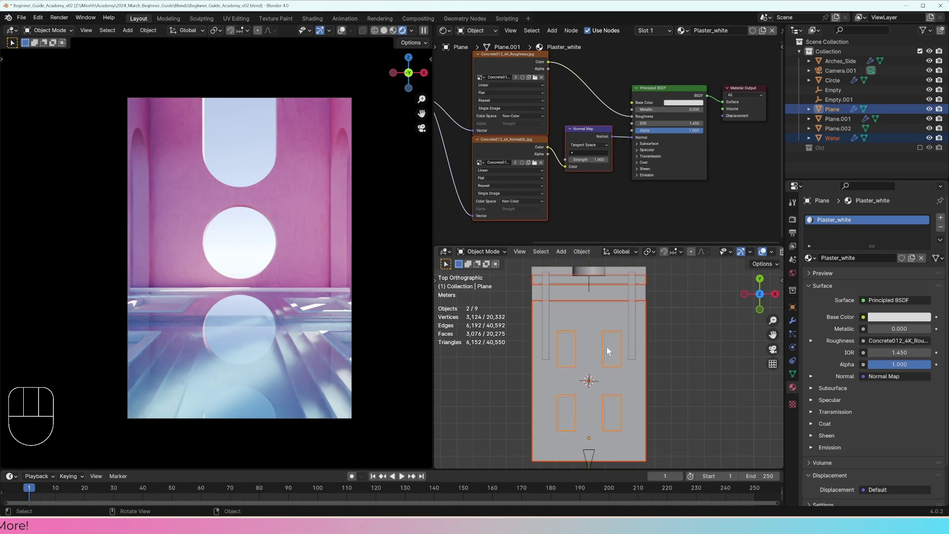
{"action": "left_click", "coordinate": [622, 327]}
{"action": "left_click", "coordinate": [612, 346], "text": "shift"}
{"action": "key", "text": "Tab"}
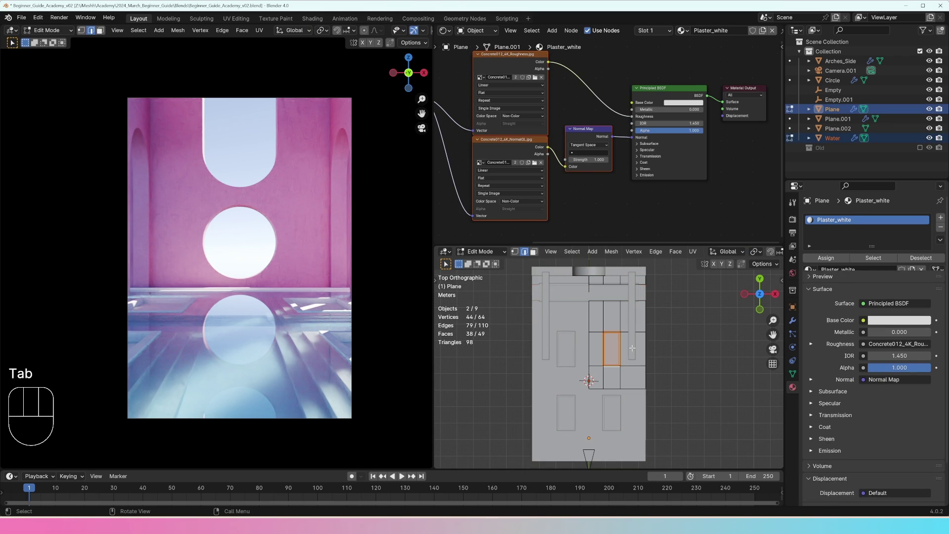
{"action": "key", "text": "z"}
{"action": "left_click", "coordinate": [614, 346]}
- Box-select the vertices around the floor opening, move them along X, and return to Object Mode
{"action": "key", "text": "1"}
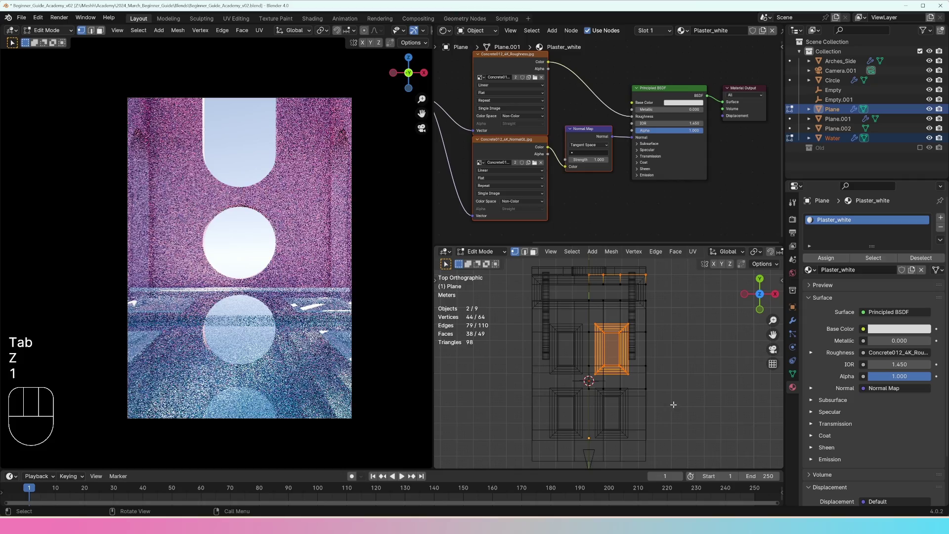
{"action": "left_click_drag", "start_coordinate": [675, 409], "coordinate": [592, 264]}
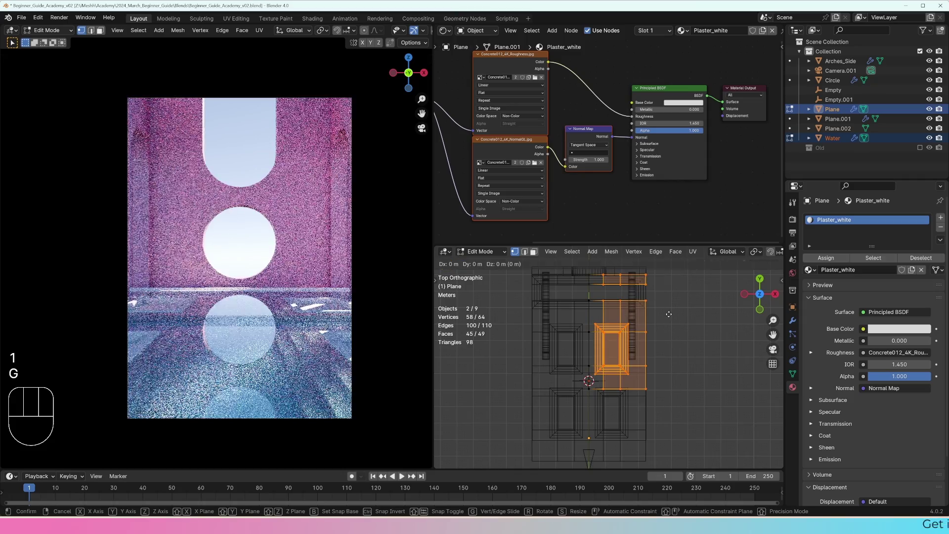
{"action": "key", "text": "x"}
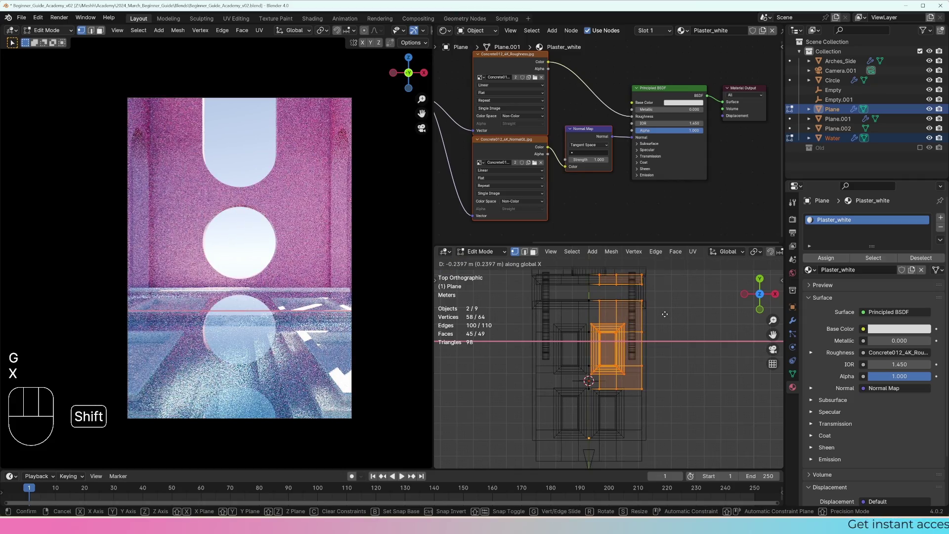
{"action": "key", "text": "x"}
{"action": "left_click", "coordinate": [665, 314]}
{"action": "key", "text": "Tab"}
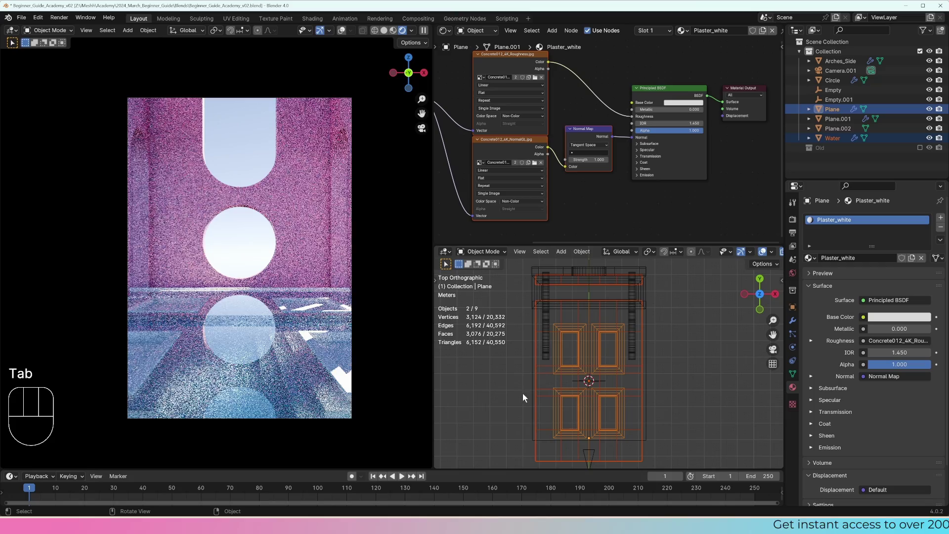
- Lower the camera 0.081 m along Z, then deselect everything
{"action": "left_click", "coordinate": [589, 456]}
{"action": "key", "text": "g"}
{"action": "key", "text": "z"}
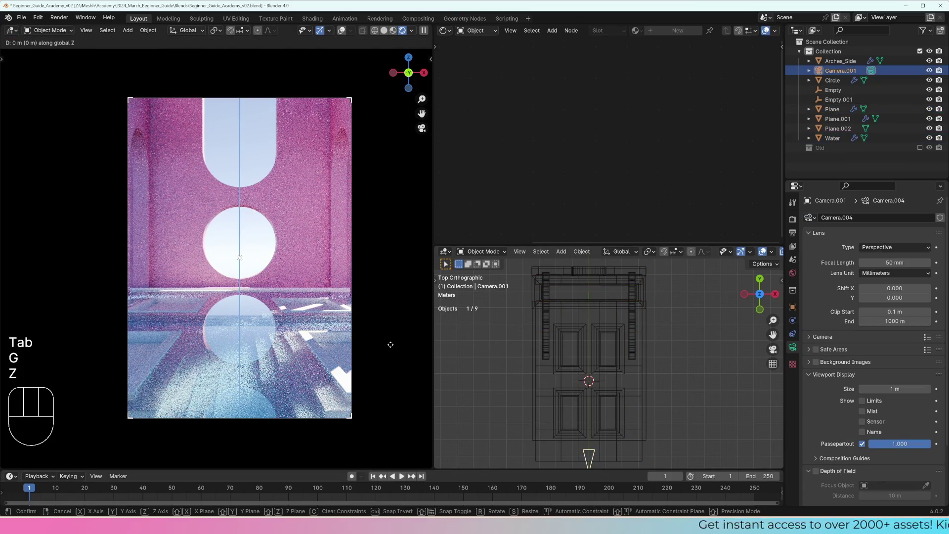
{"action": "key", "text": "shift"}
{"action": "mouse_move", "coordinate": [400, 384]}
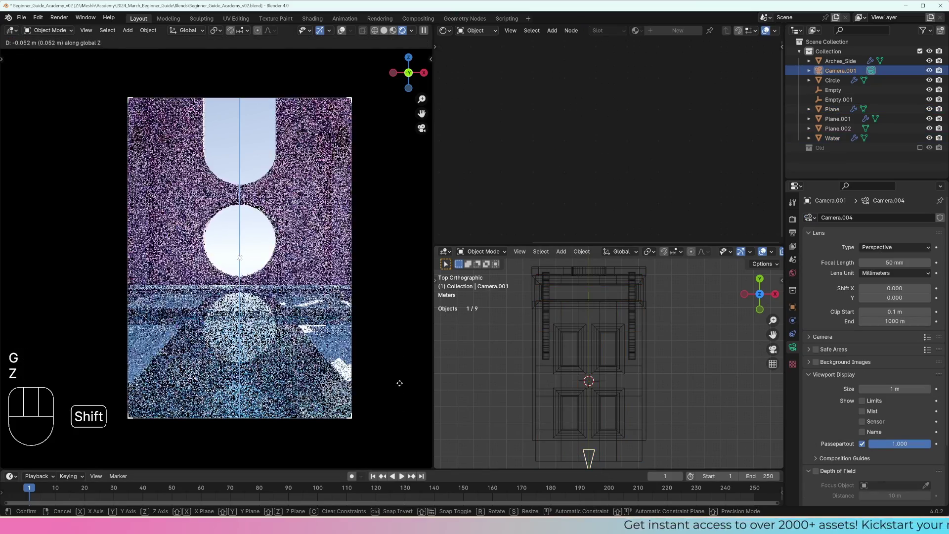
{"action": "left_click", "coordinate": [399, 402]}
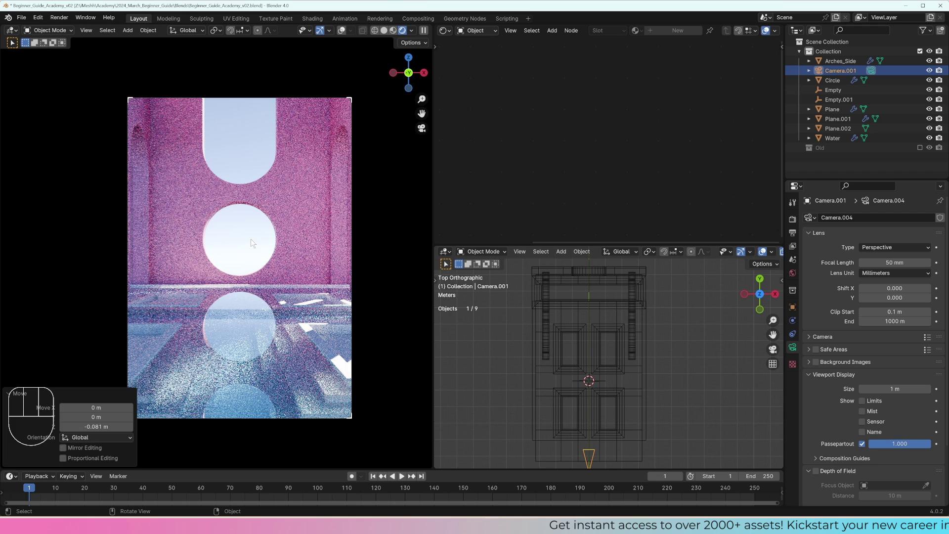
{"action": "key", "text": "alt+a"}
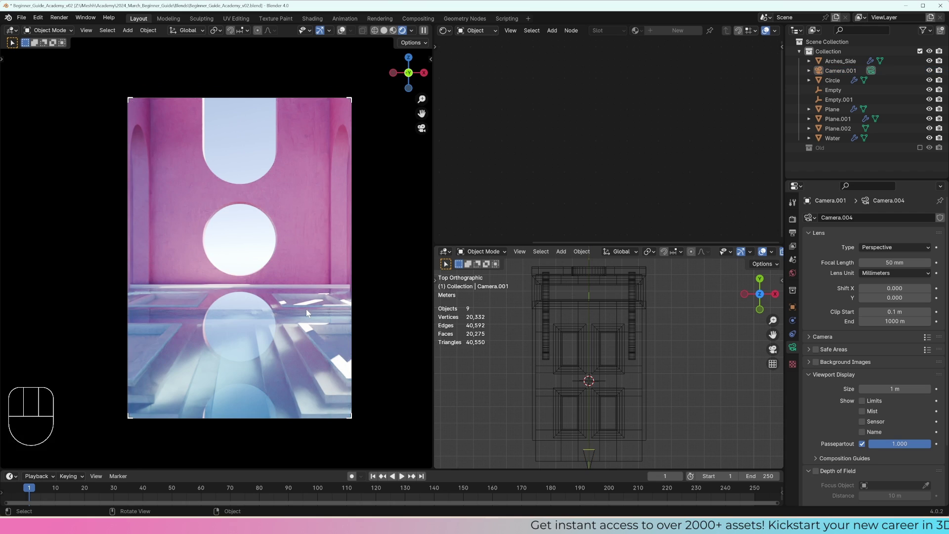
- Select the empty inside the round window and snap the 3D cursor to it
{"action": "left_click", "coordinate": [598, 270]}
{"action": "middle_click_drag", "start_coordinate": [598, 269], "coordinate": [609, 342]}
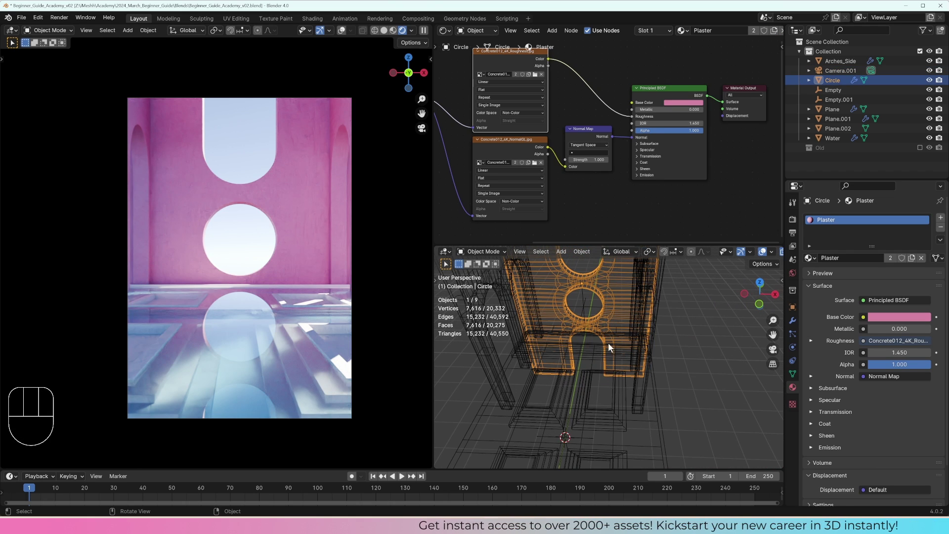
{"action": "left_click", "coordinate": [589, 304]}
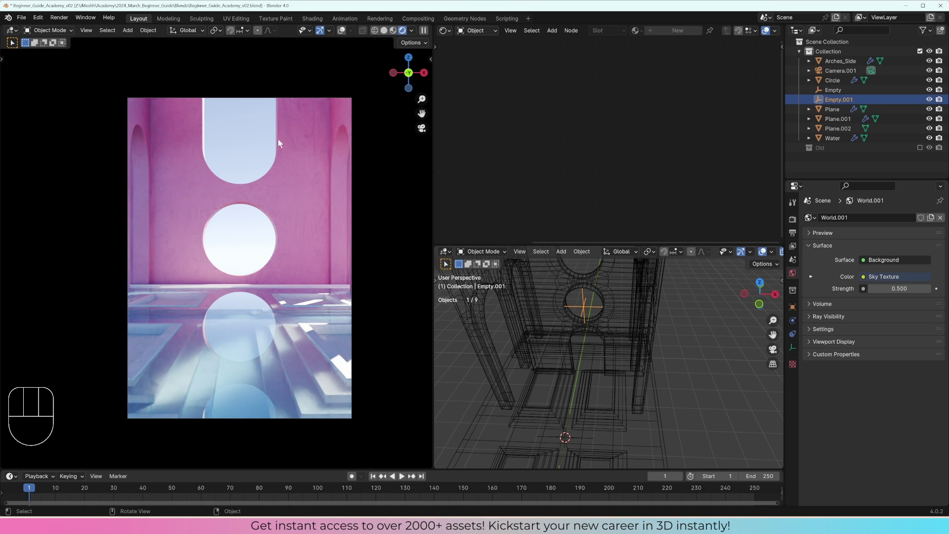
{"action": "key", "text": "shift+s"}
{"action": "left_click", "coordinate": [591, 327]}
{"action": "middle_click_drag", "start_coordinate": [590, 327], "coordinate": [593, 317]}
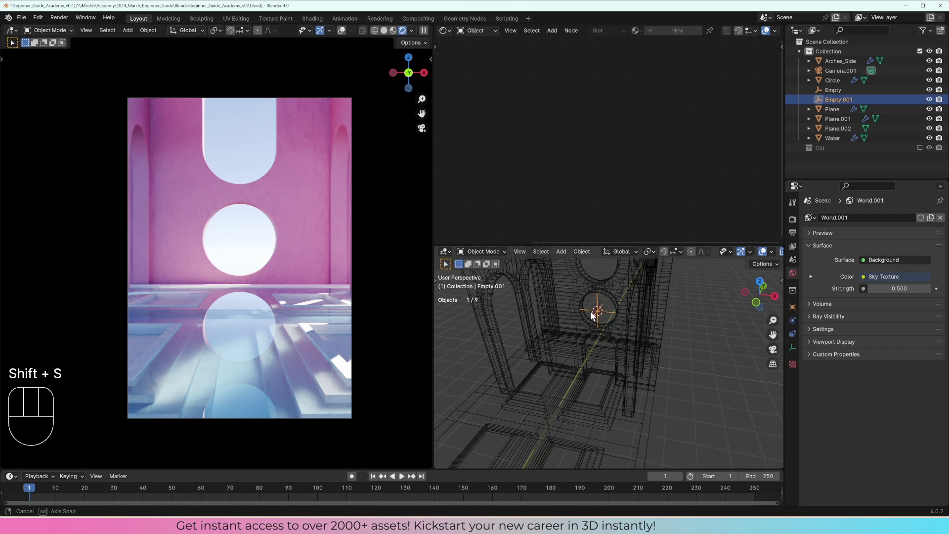
- Switch the lower view to solid shading, cancel a trial move, and select the Circle wall
{"action": "key", "text": "z"}
{"action": "left_click", "coordinate": [593, 309]}
{"action": "key", "text": "g"}
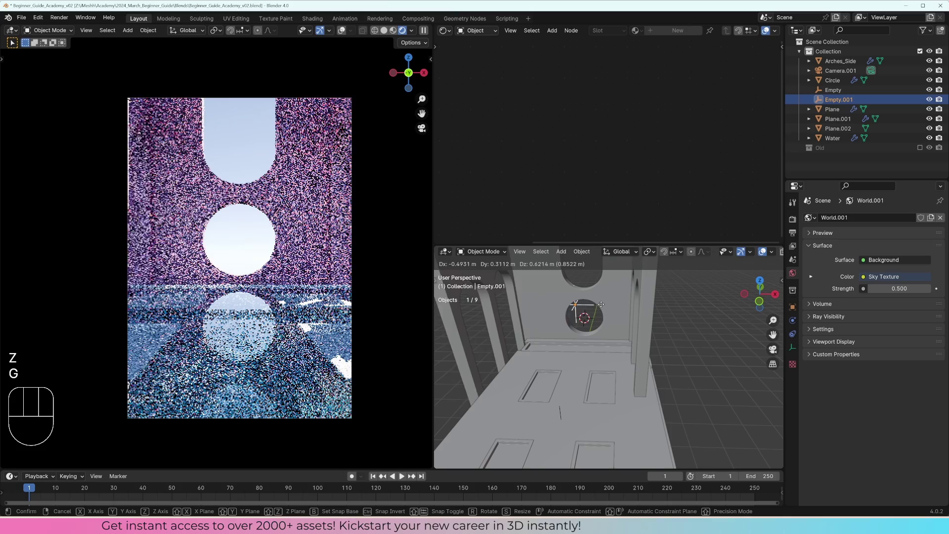
{"action": "right_click", "coordinate": [601, 302]}
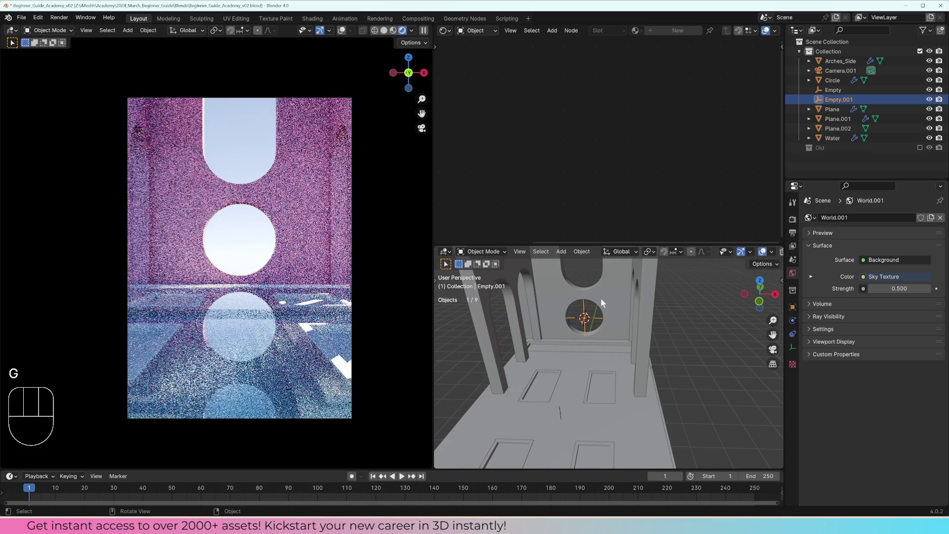
{"action": "key", "text": "shift"}
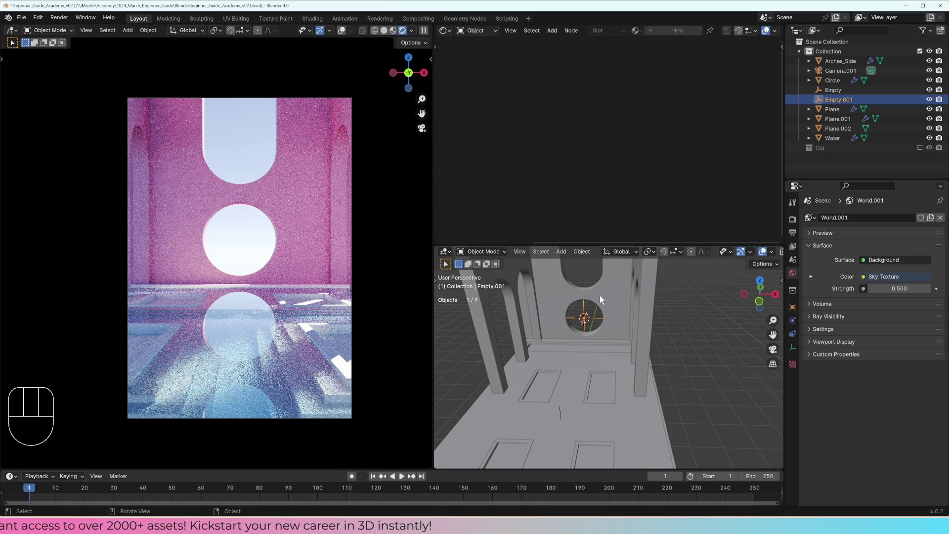
{"action": "left_click", "coordinate": [601, 295]}
- Scale the Circle wall up to 1.449 and raise it 1.057 m along Z
{"action": "left_click", "coordinate": [793, 320]}
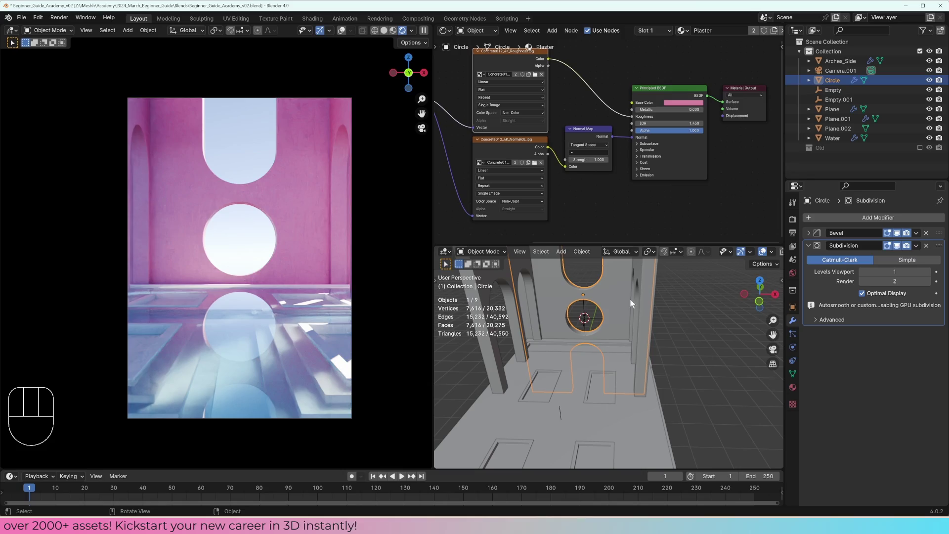
{"action": "key", "text": "s"}
{"action": "right_click", "coordinate": [630, 323]}
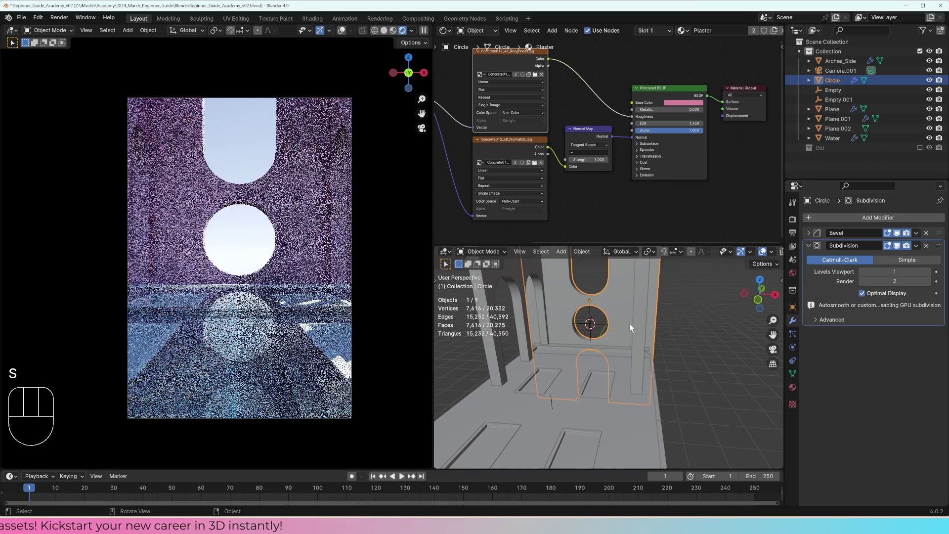
{"action": "key", "text": "s"}
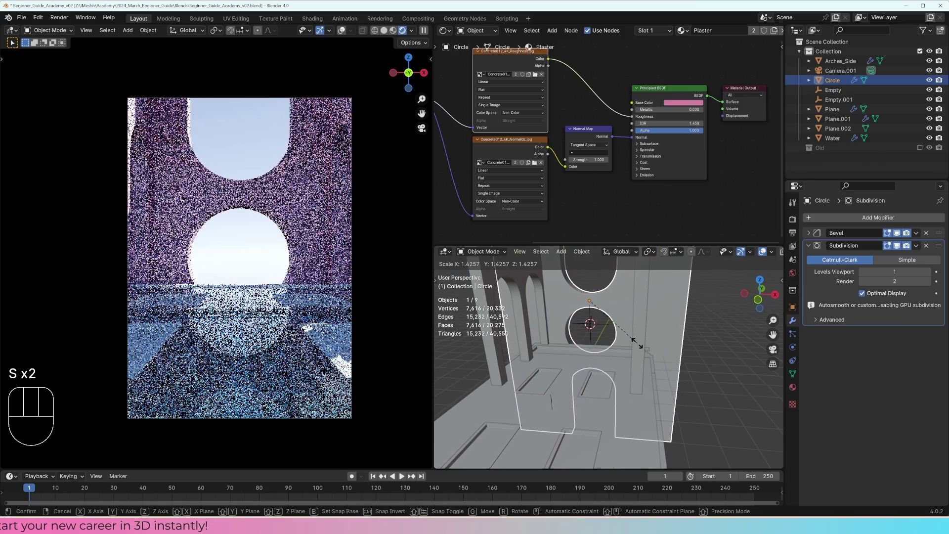
{"action": "left_click", "coordinate": [639, 344]}
{"action": "key", "text": "g"}
{"action": "key", "text": "z"}
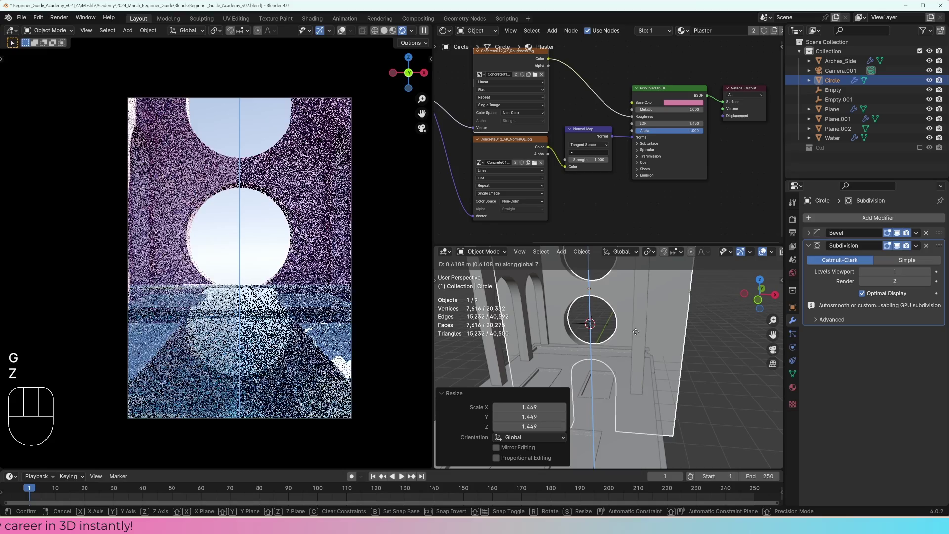
{"action": "left_click", "coordinate": [637, 326]}
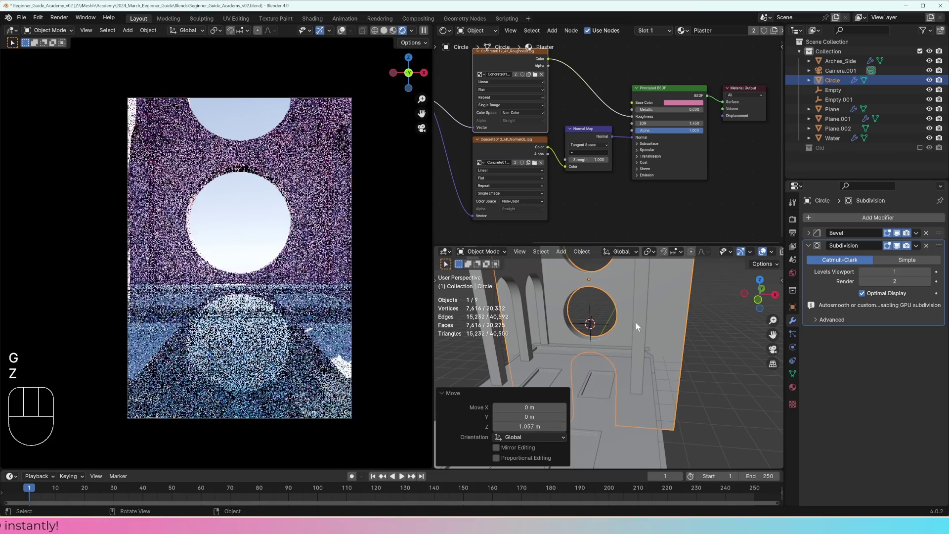
- Scale the Circle wall to 0.835, lower it about 0.62 m along Z, then deselect it
{"action": "key", "text": "s"}
{"action": "left_click", "coordinate": [630, 359]}
{"action": "key", "text": "g"}
{"action": "key", "text": "z"}
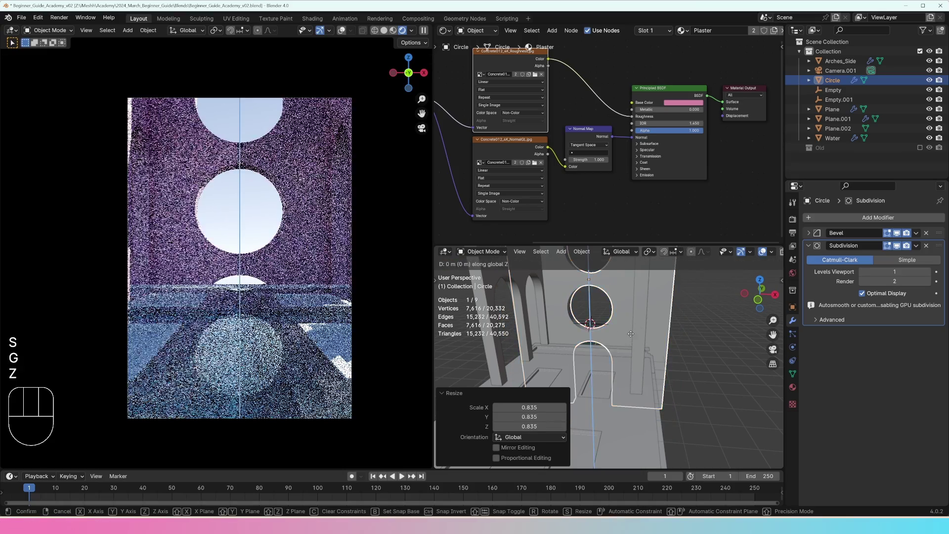
{"action": "left_click", "coordinate": [634, 350]}
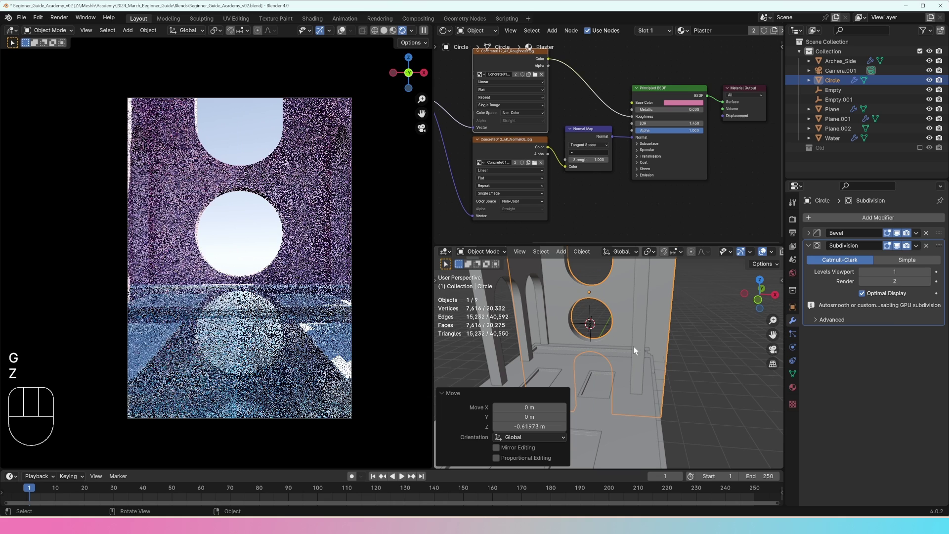
{"action": "left_click", "coordinate": [241, 231]}
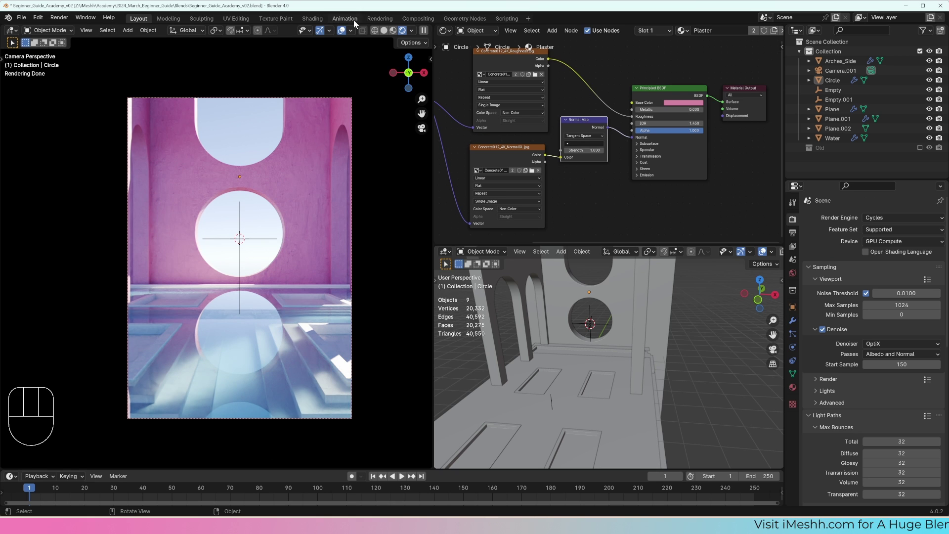
- Show the Render Properties with Cycles sampling and OptiX denoise settings
{"action": "left_click", "coordinate": [341, 30]}
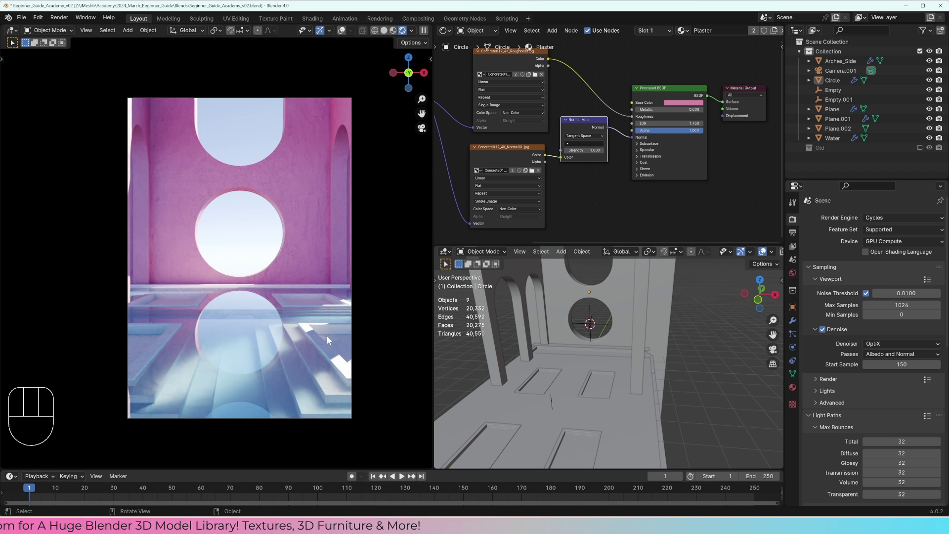
- Move the camera slightly to better frame the arch room and its reflected window
{"action": "middle_click_drag", "start_coordinate": [590, 369], "coordinate": [574, 383]}
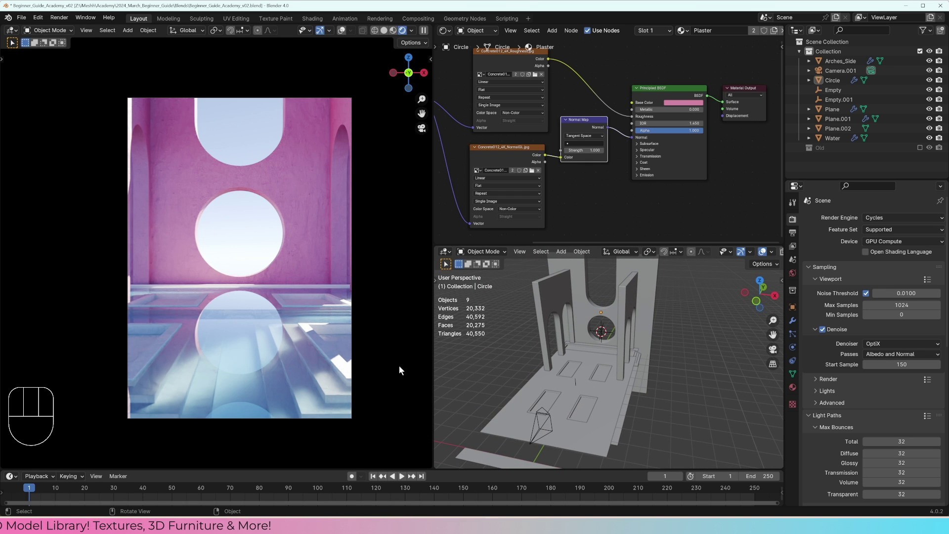
{"action": "left_click", "coordinate": [553, 414]}
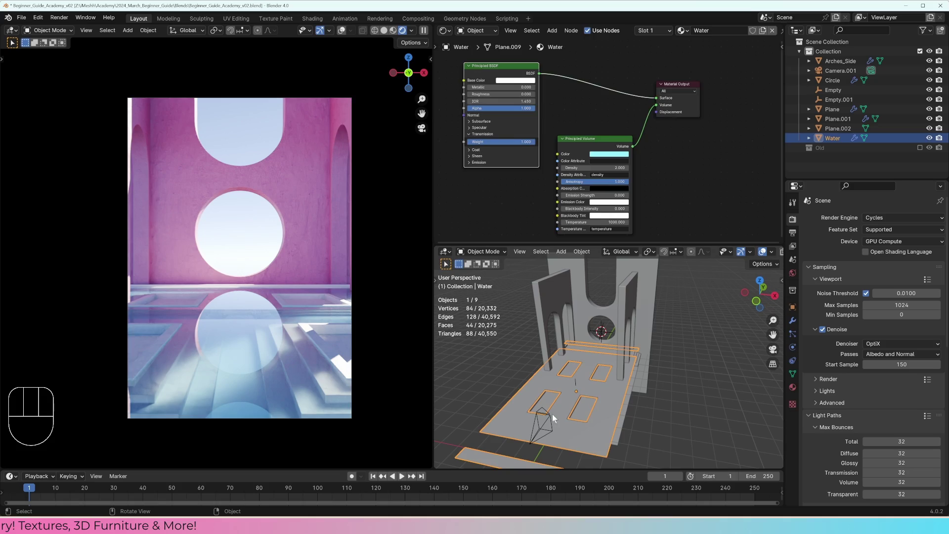
{"action": "left_click", "coordinate": [542, 422]}
{"action": "key", "text": "g"}
{"action": "left_click", "coordinate": [522, 402]}
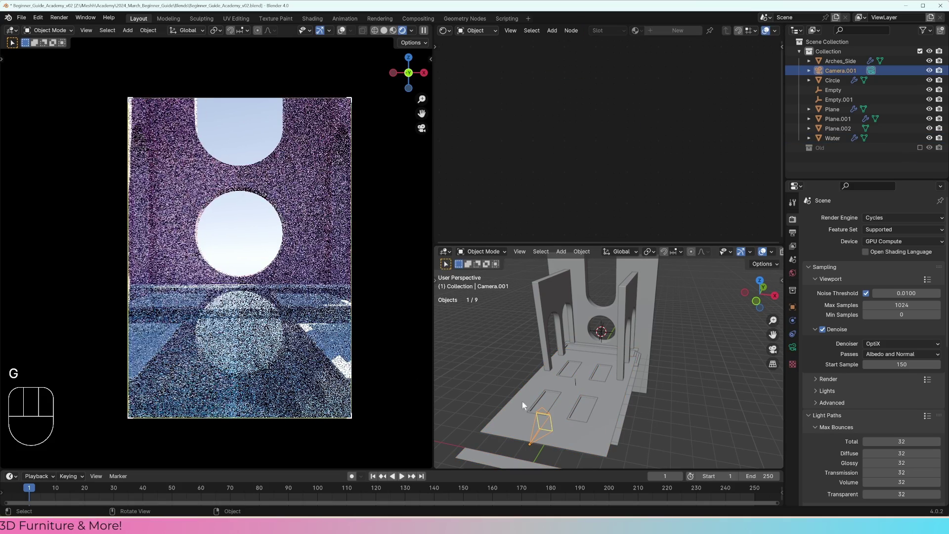